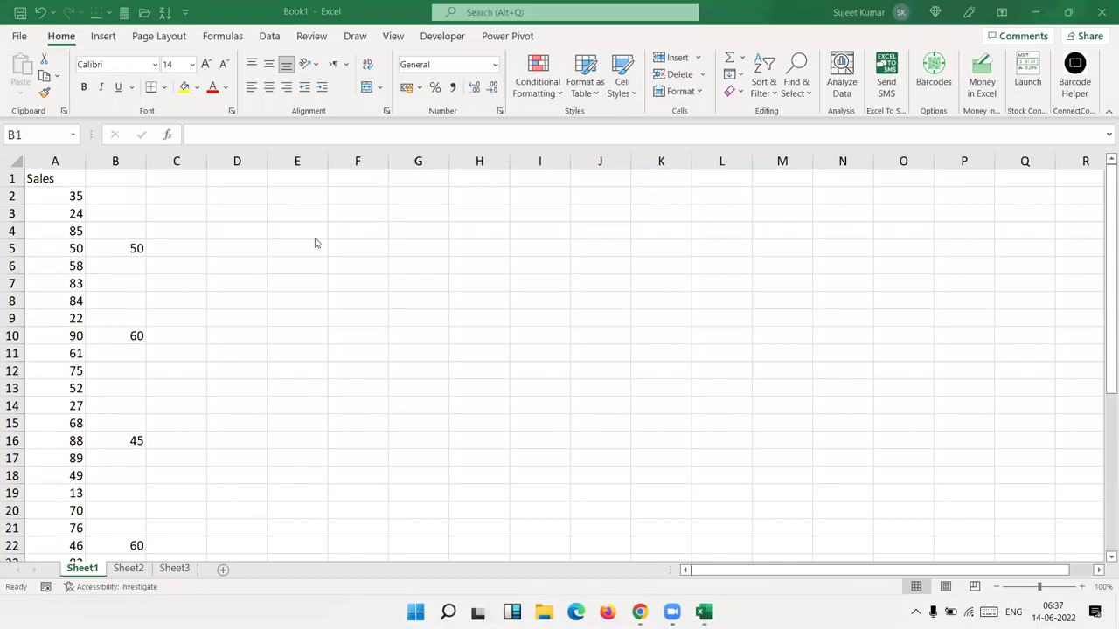
Copy the empty cell G3 and open Paste Special at I2, then cancel without pasting
left_click(425, 221)
key("ctrl+c")
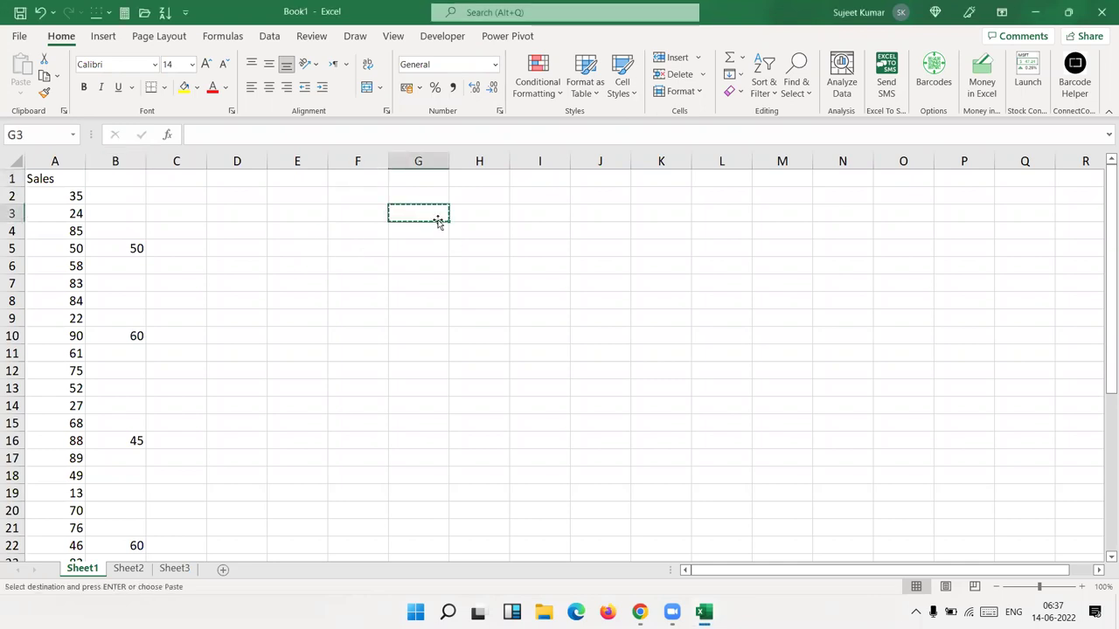
left_click(560, 195)
right_click(559, 195)
left_click(591, 276)
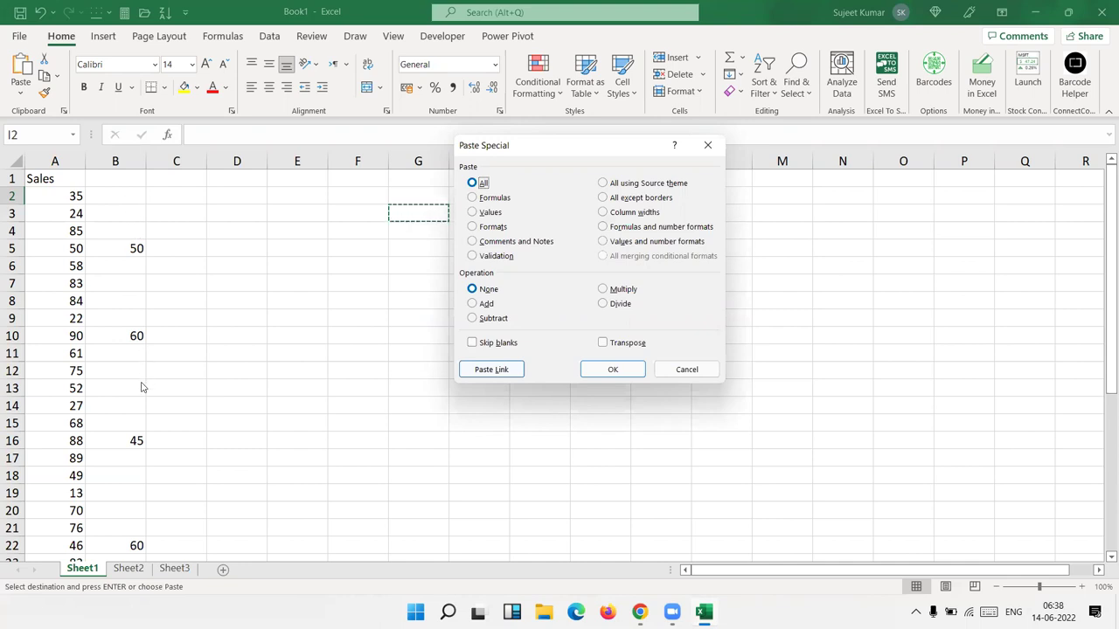
key("Escape")
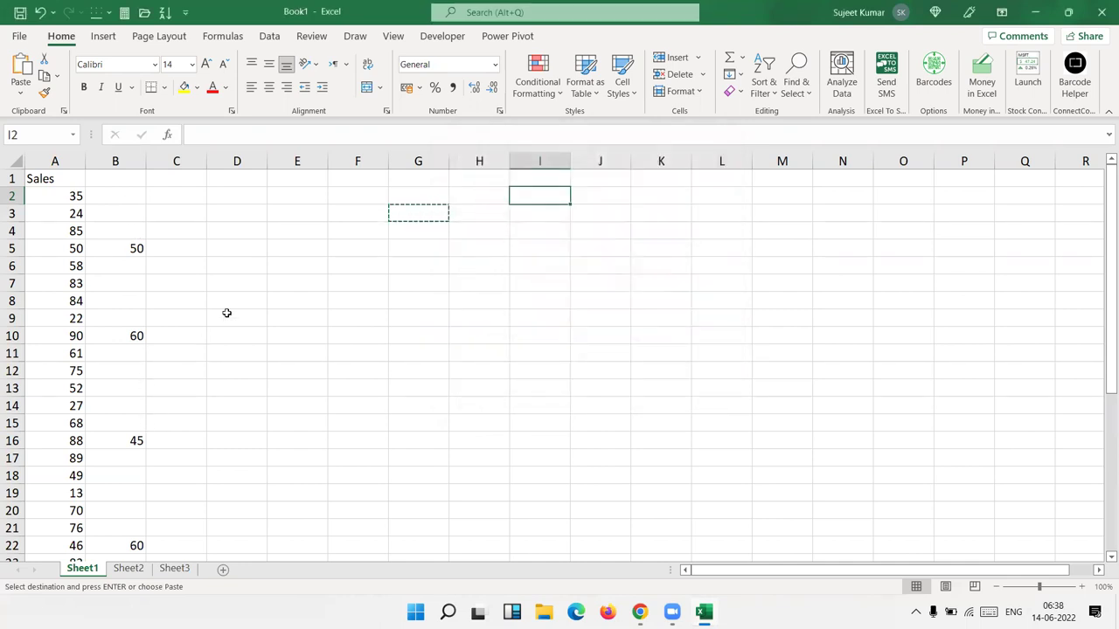
Set cell B5 to 45
left_click(227, 312)
left_click(97, 234)
left_click(82, 236)
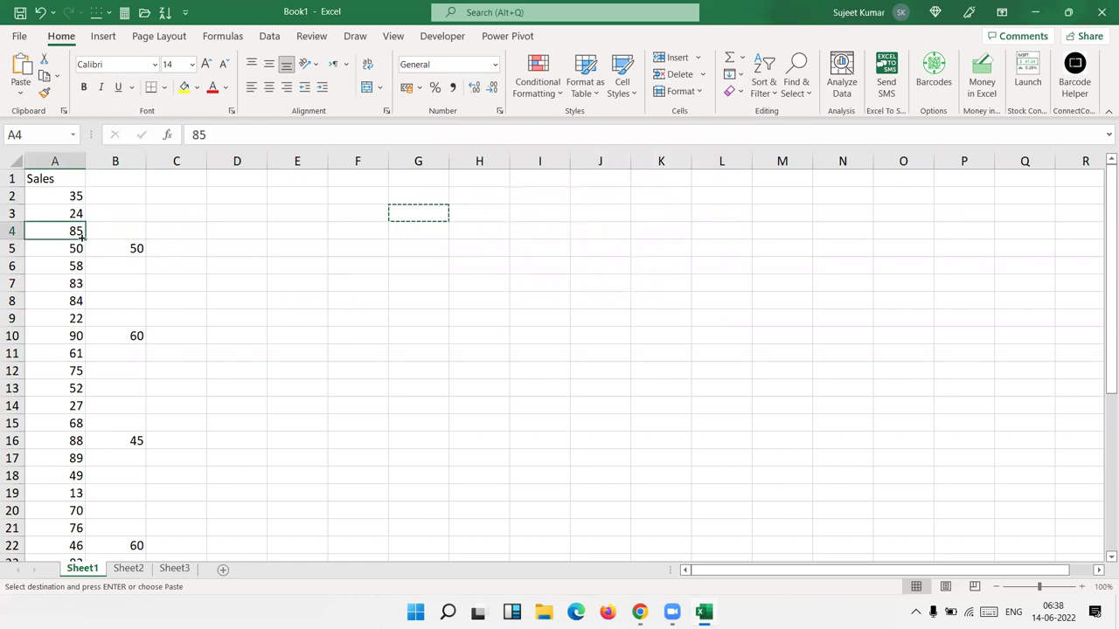
left_click(82, 247)
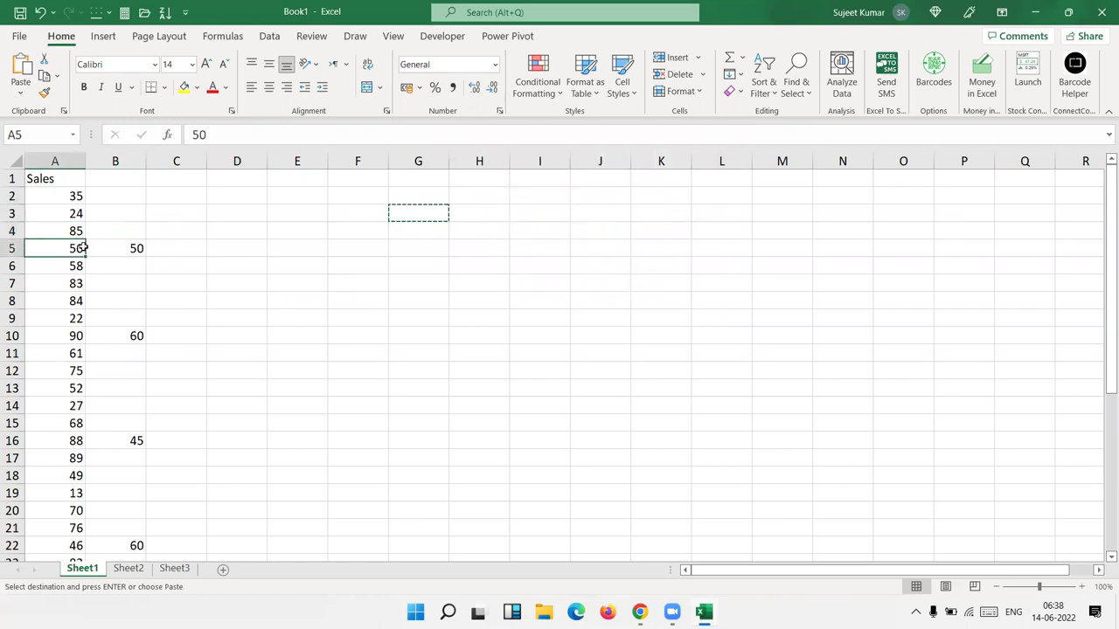
left_click(137, 249)
key("Return")
Enter 45 in A5, 60 in A9 and 45 in A16, then undo those column A edits
key("Return")
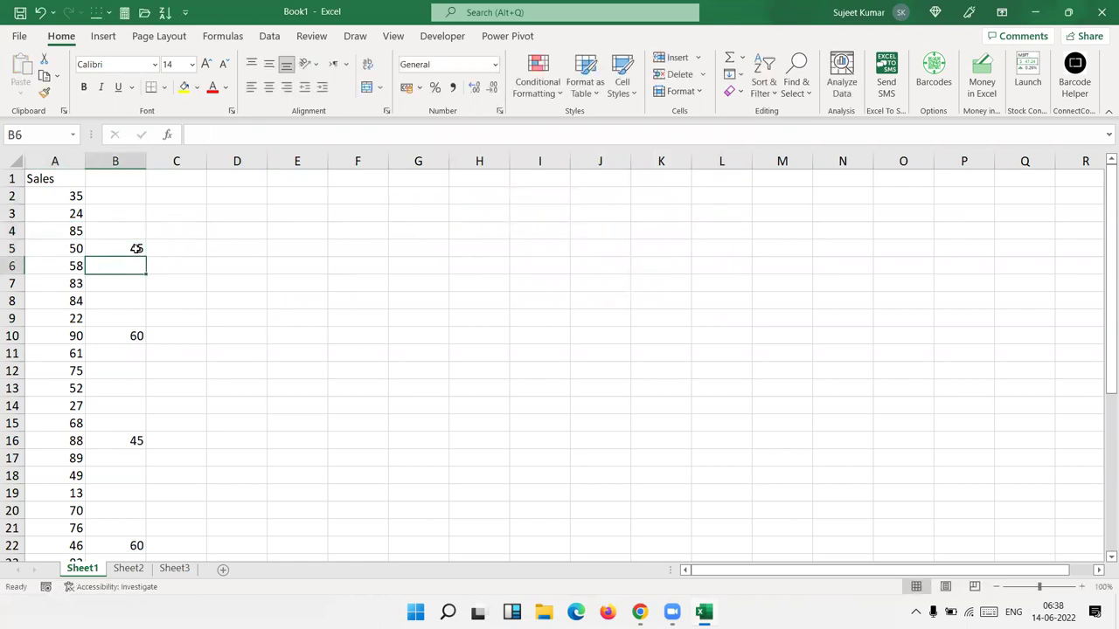
left_click(76, 253)
type("45")
key("Return")
left_click(64, 322)
type("60")
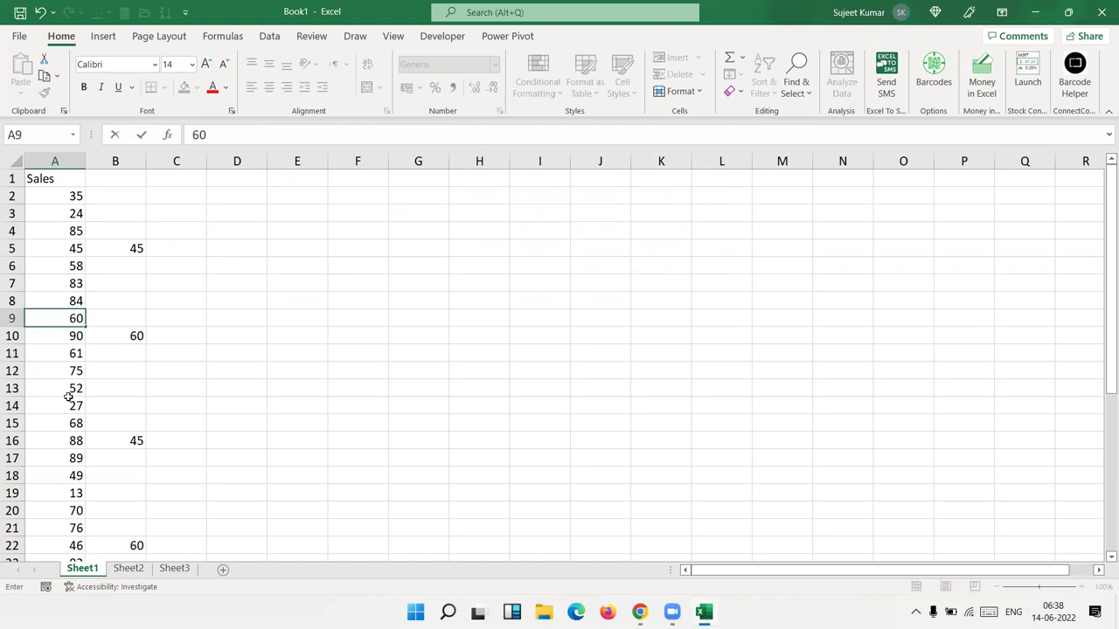
left_click(65, 440)
type("45")
key("Return")
key("ctrl+z")
key("ctrl+z")
key("ctrl+z")
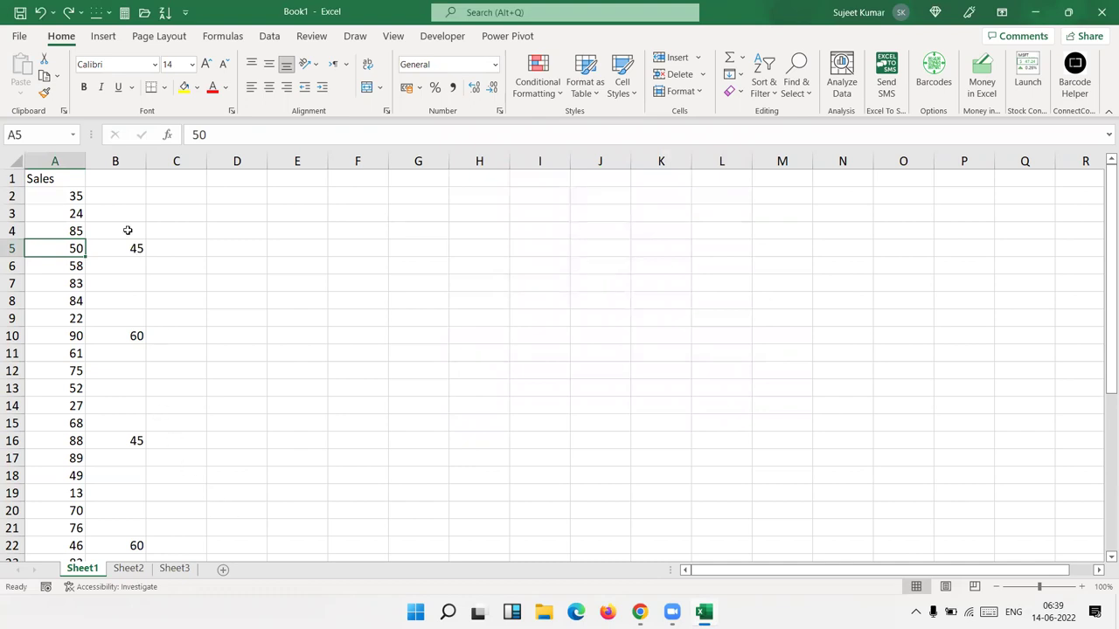
Copy column B and paste it over column A, then undo the paste that wiped it
left_click(109, 161)
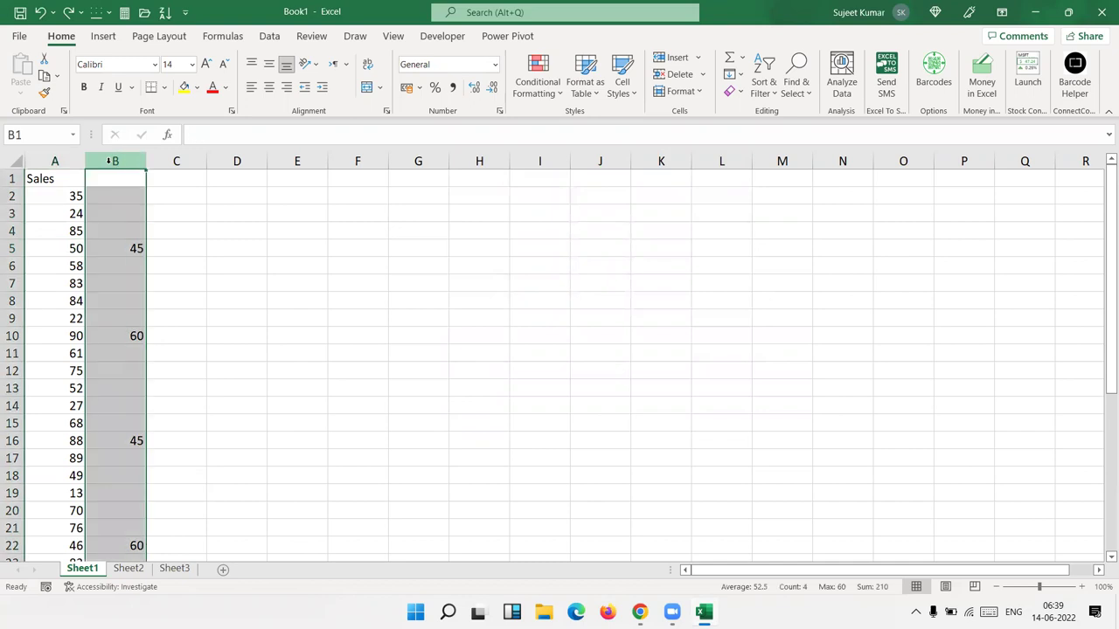
key("ctrl+c")
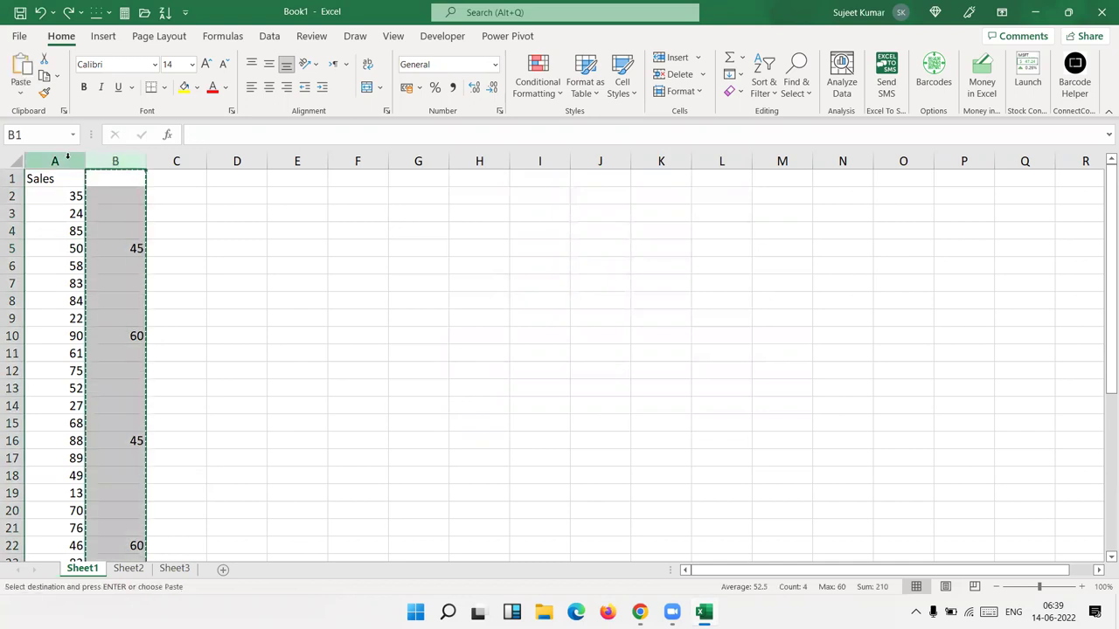
left_click(66, 160)
key("ctrl+v")
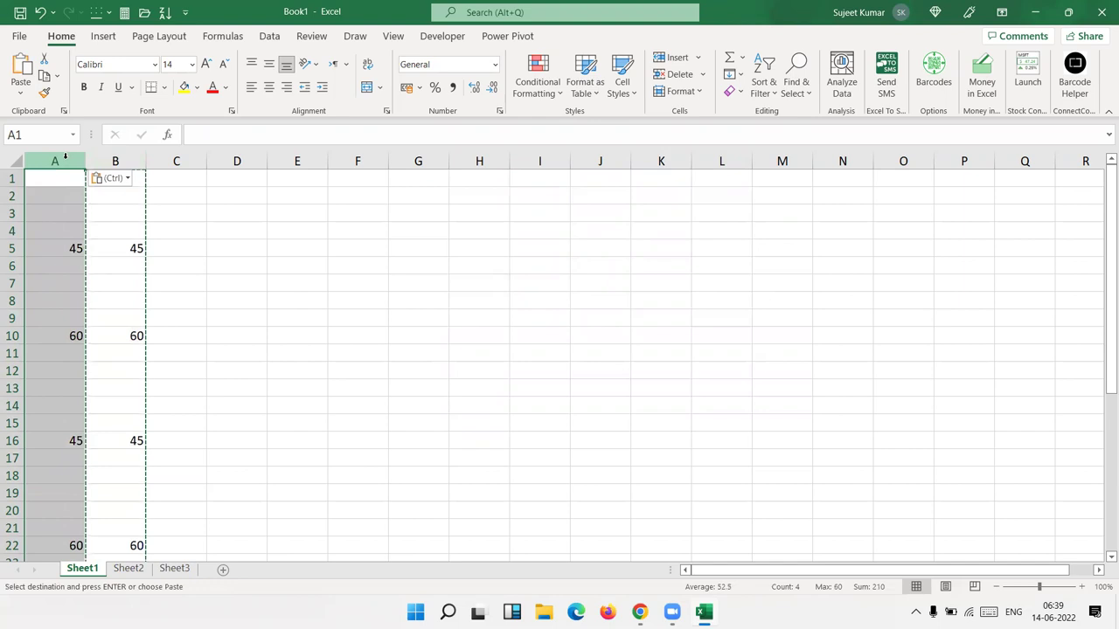
key("ctrl+z")
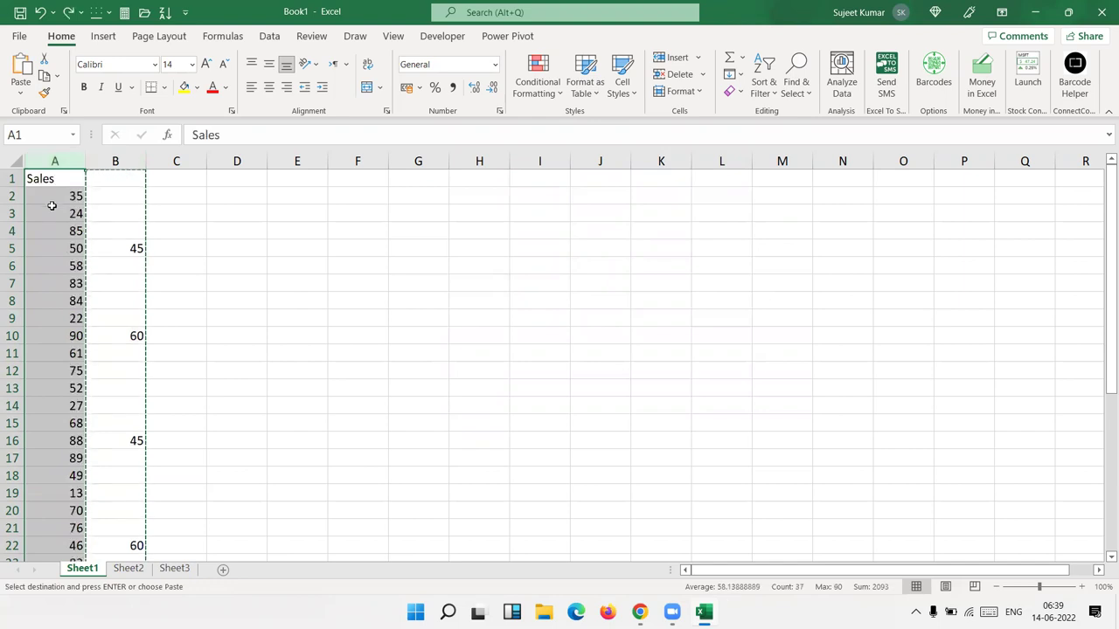
Paste column B into column A with Skip blanks so blank cells keep existing values
right_click(52, 206)
left_click(91, 305)
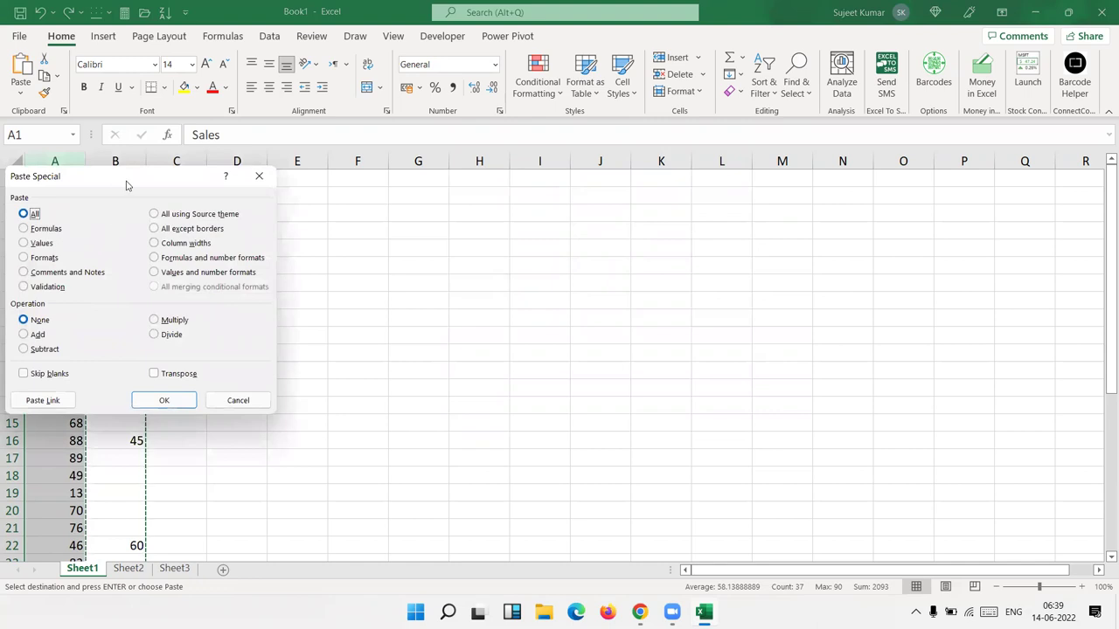
left_click(455, 361)
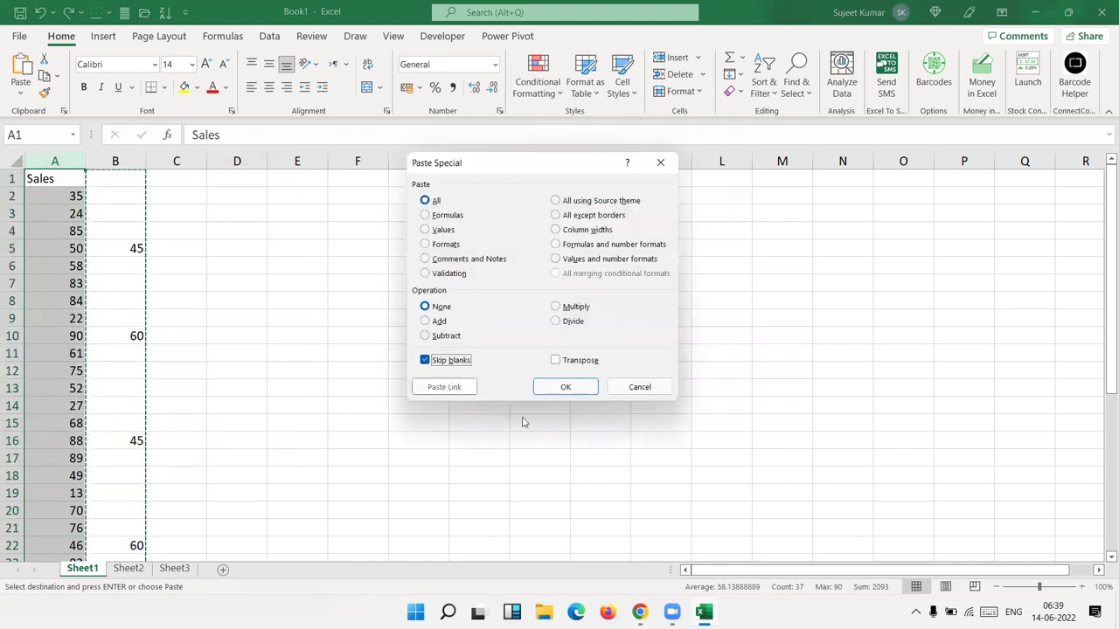
left_click(565, 387)
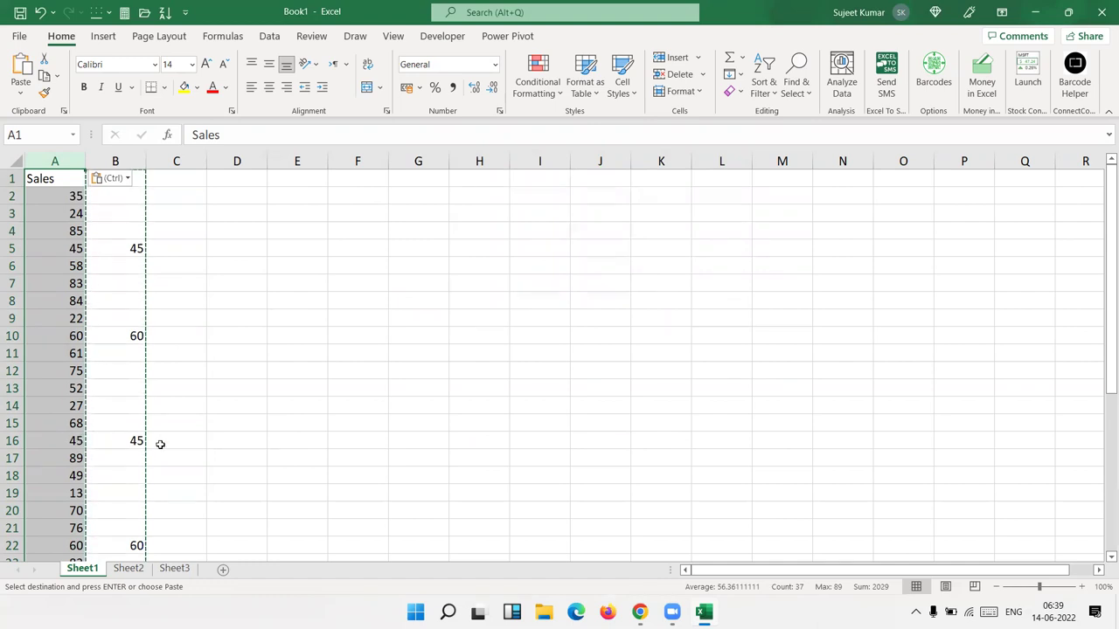
Reopen Paste Special on column A and dismiss it without changes
right_click(63, 245)
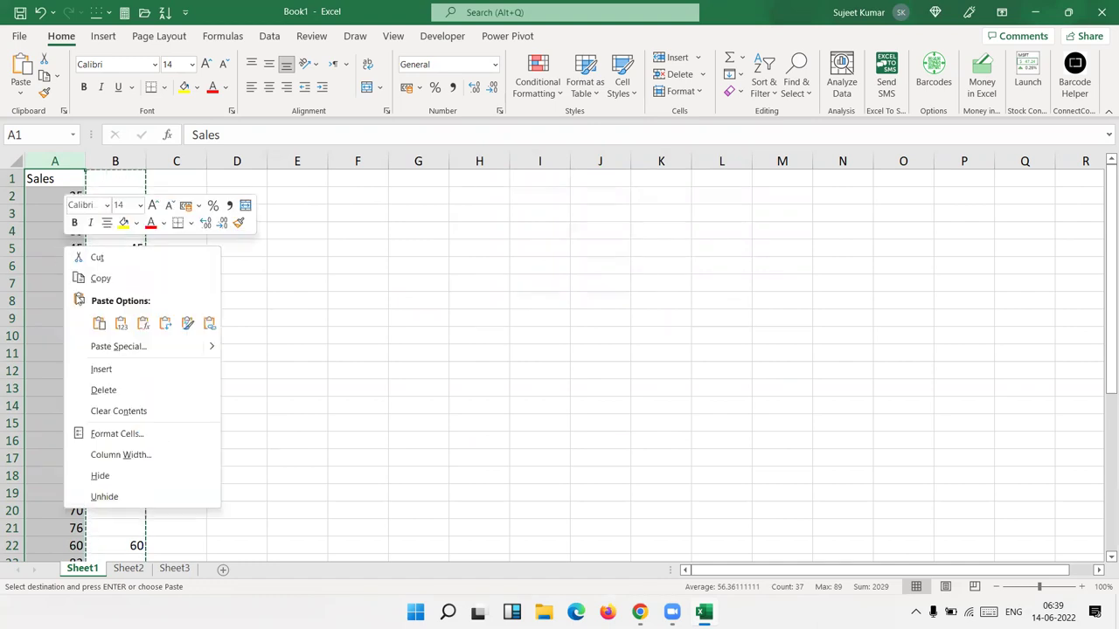
left_click(111, 347)
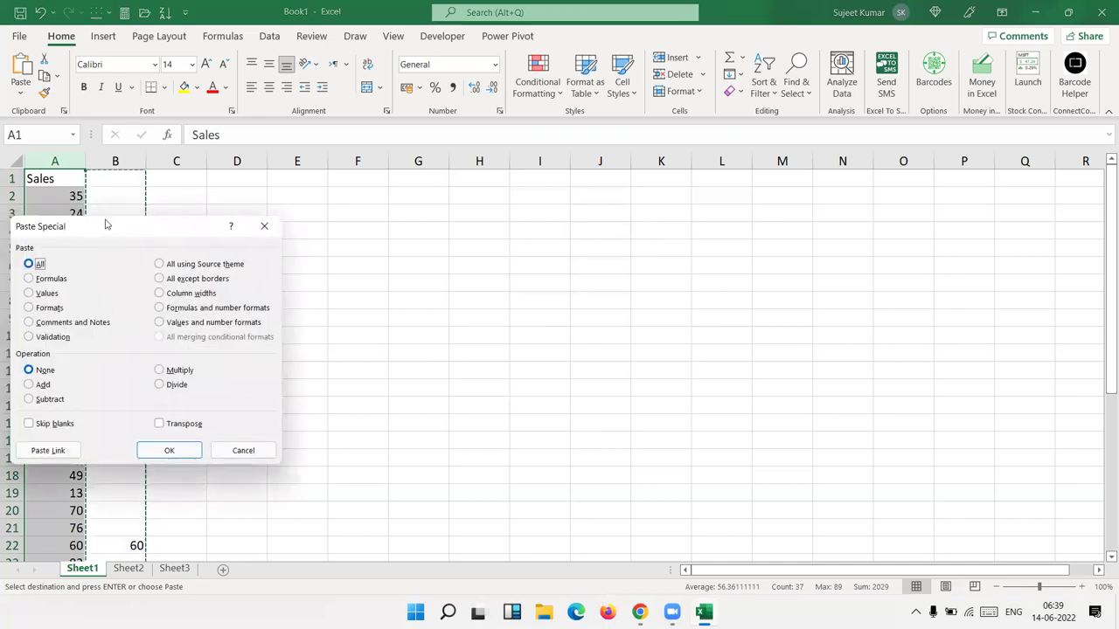
key("Escape")
key("Escape")
left_click(362, 210)
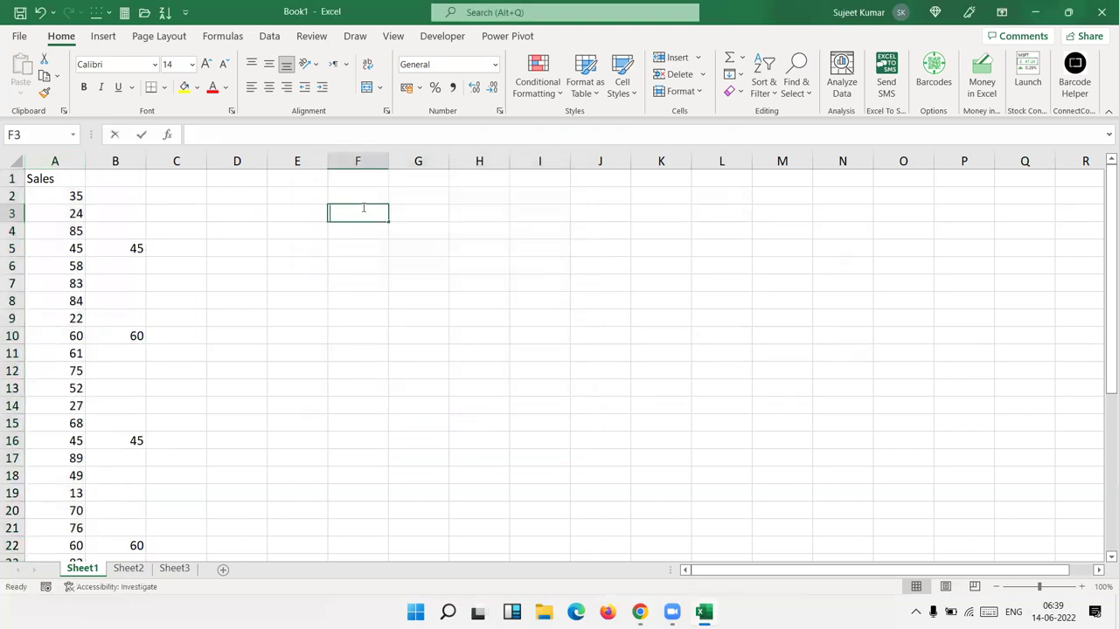
Enter the labels Month\ in F3 and Sales in F4
type("Month")
key("Return")
left_click(362, 210)
key("Return")
left_click(363, 210)
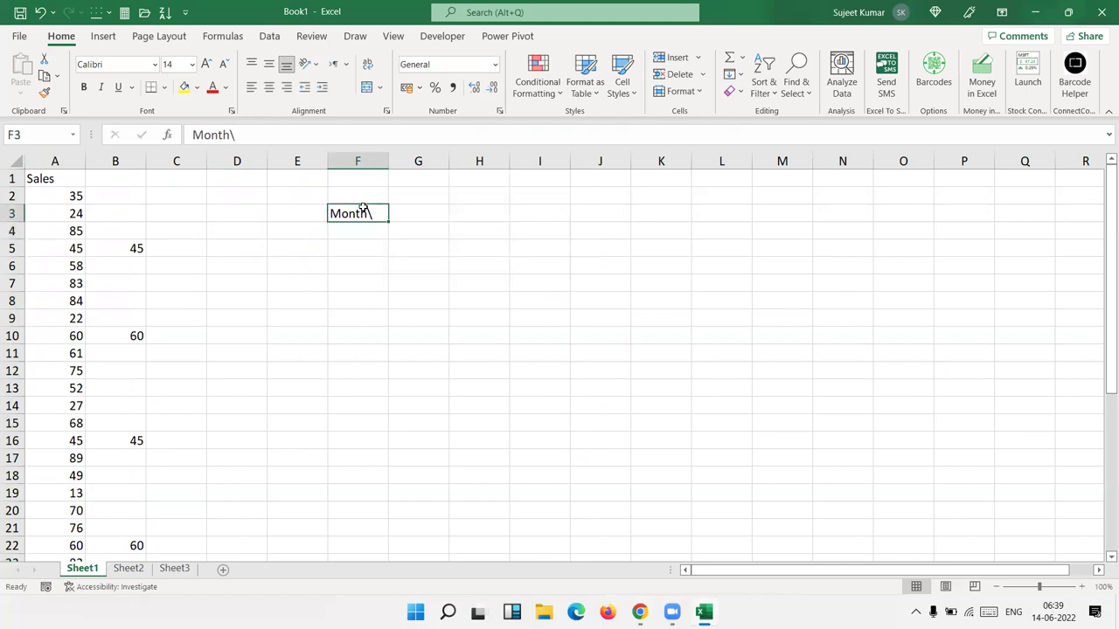
key("Return")
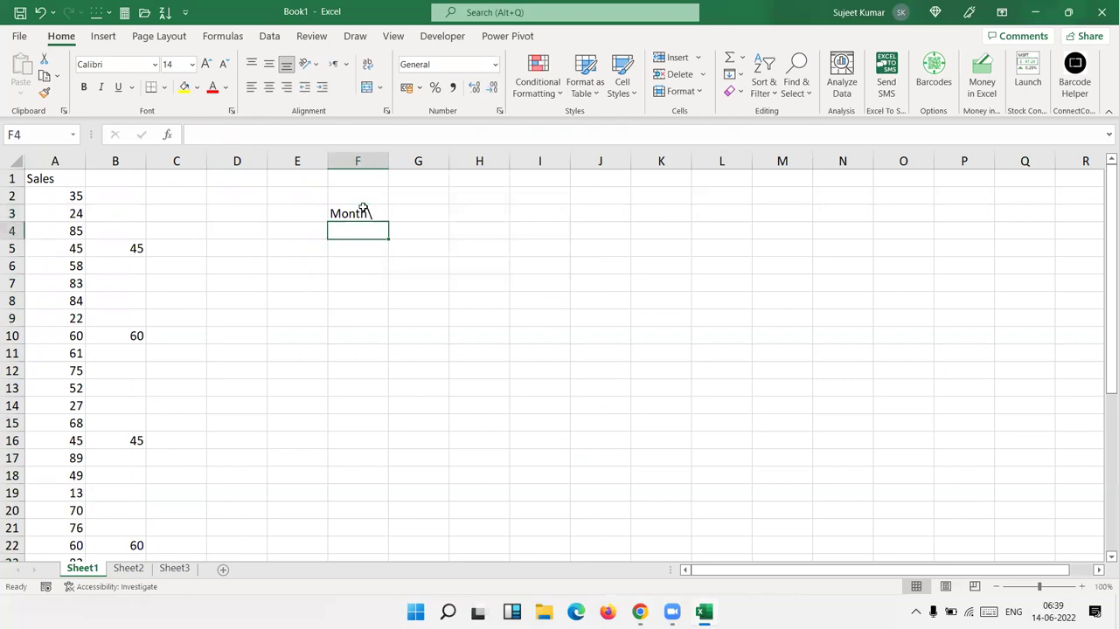
type("Sales")
key("Return")
left_click(385, 213)
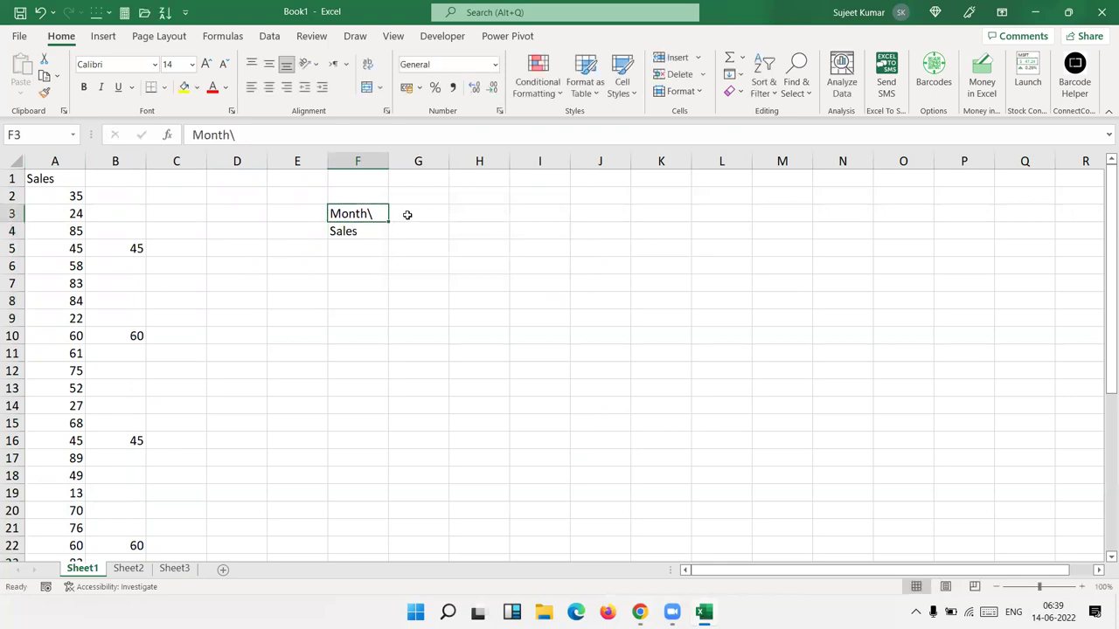
Enter JAN in G3 and fill the months through MAY across to K3
left_click(407, 215)
type("JAN")
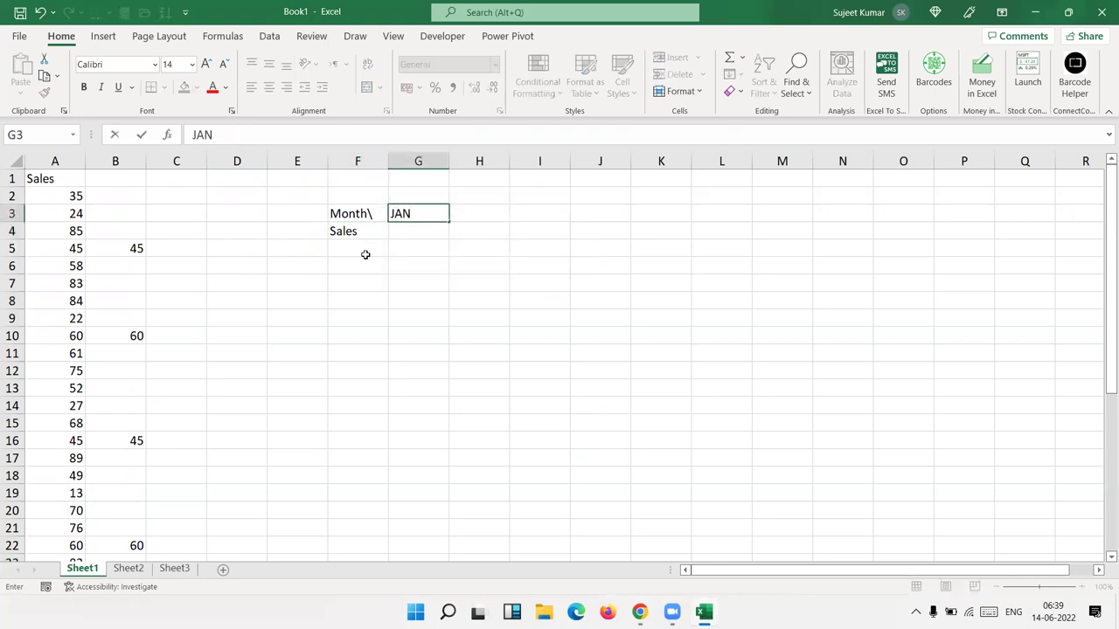
left_click(395, 247)
left_click(409, 215)
left_click_drag(450, 223, 686, 222)
Enter sales 85, 65, 85, 25 and 65 in G4:K4, then select the table F3:K4
left_click(422, 235)
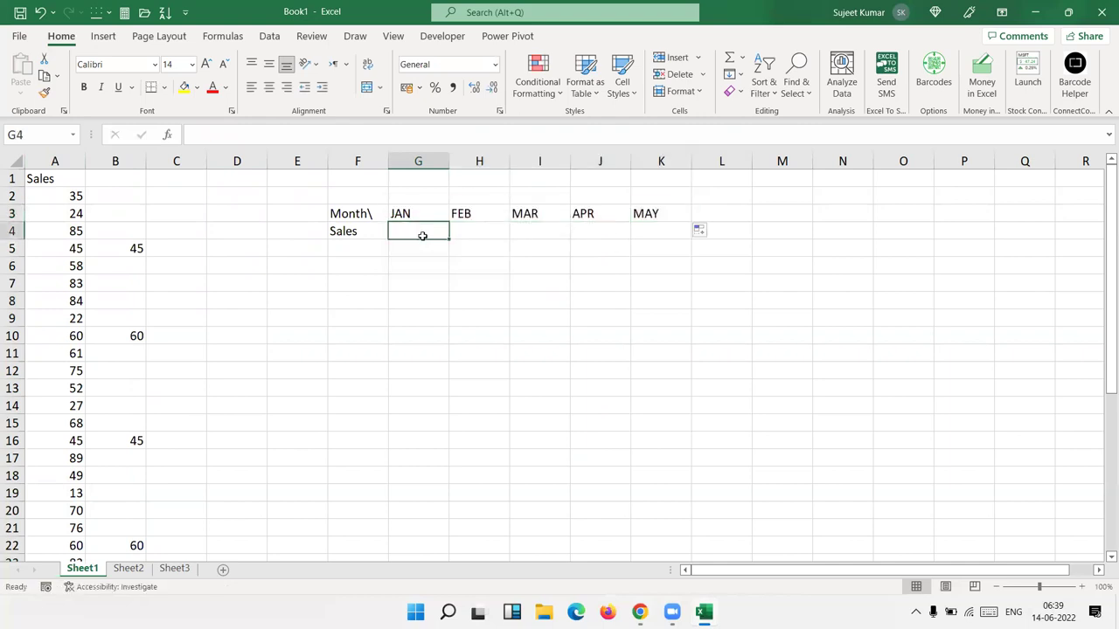
type("85")
key("Tab")
type("65")
key("Tab")
type("85")
key("Tab")
type("25")
key("Tab")
type("65")
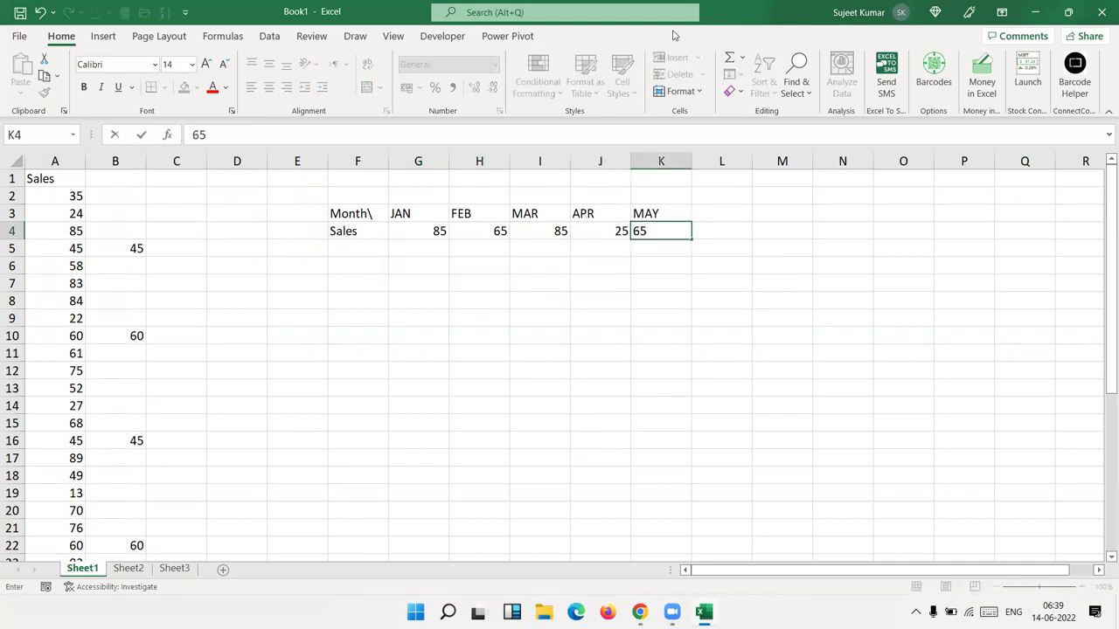
left_click_drag(354, 221, 656, 231)
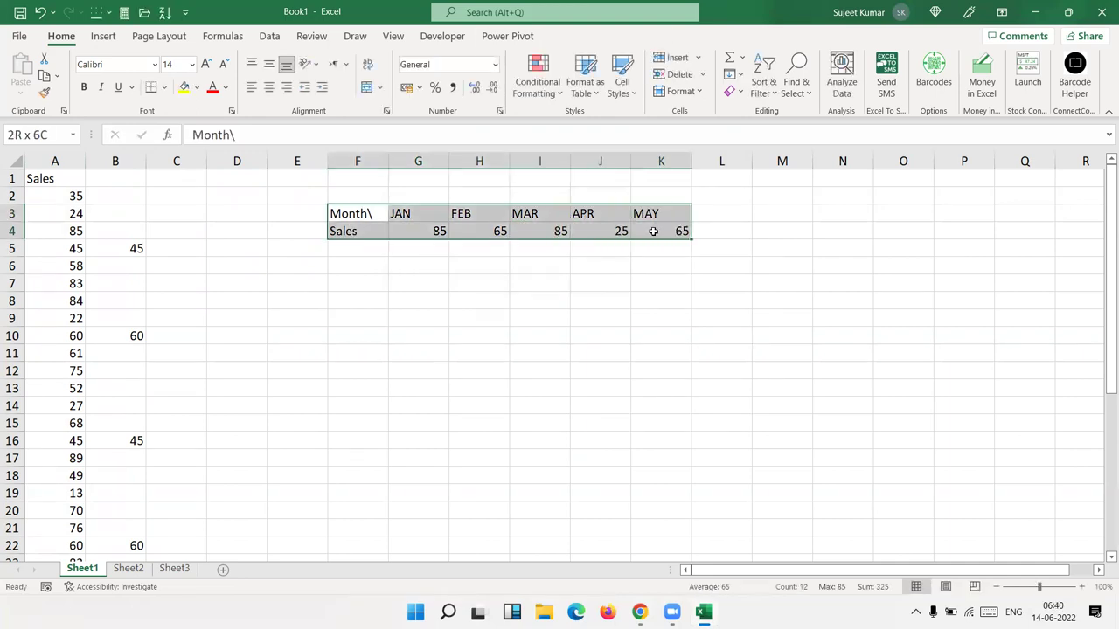
Paste a transposed copy of F3:K4 at F7 using Paste Special's Transpose option
key("ctrl+c")
left_click(364, 285)
right_click(365, 285)
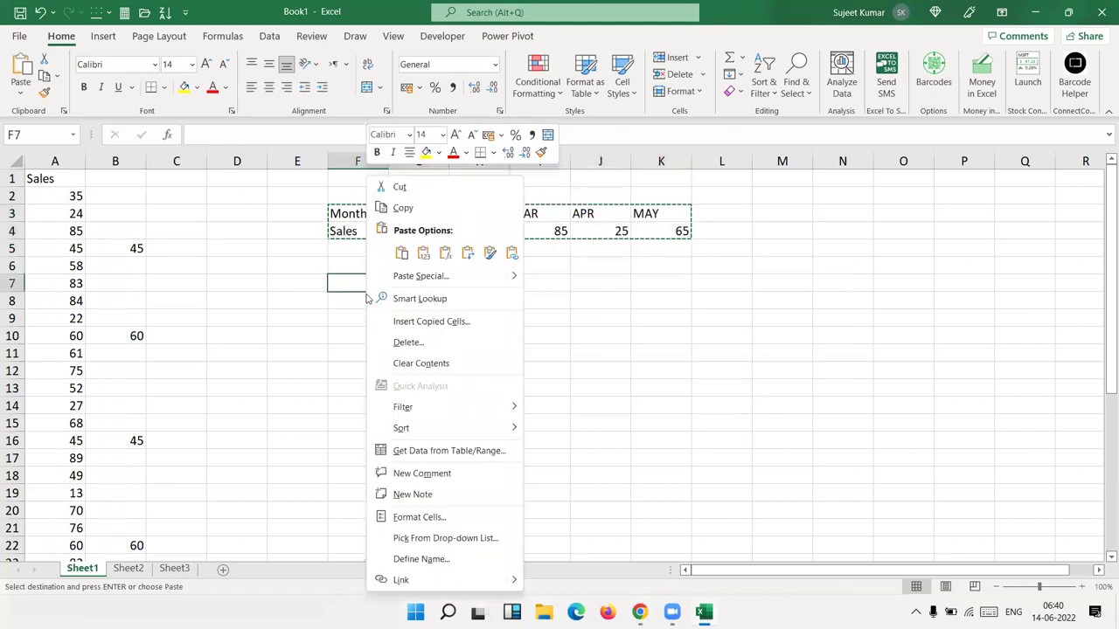
key("Escape")
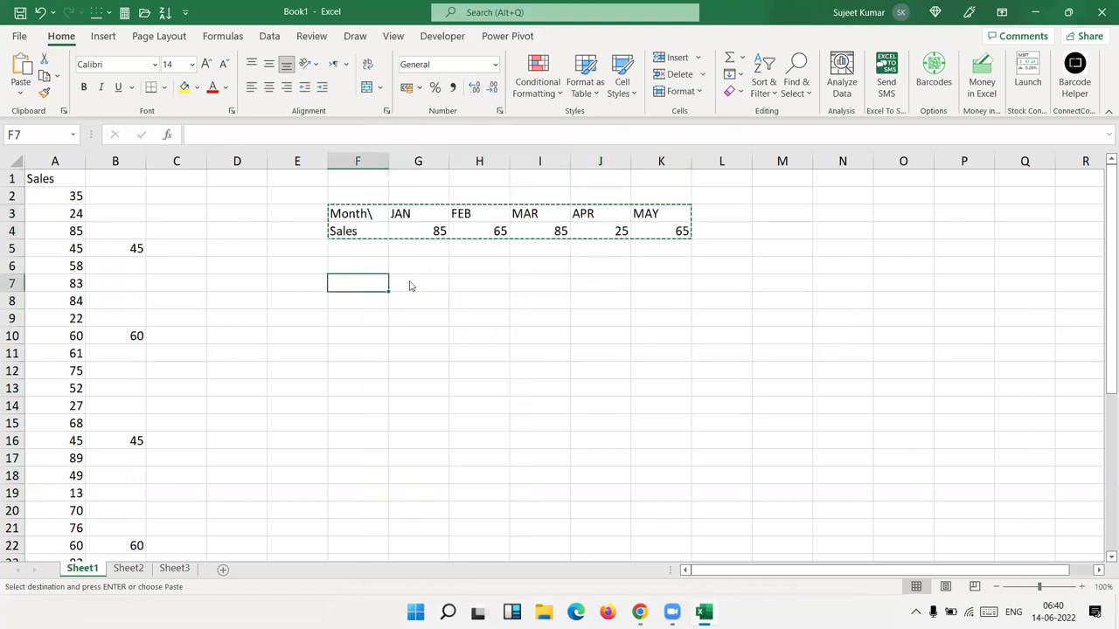
key("ctrl+alt+v")
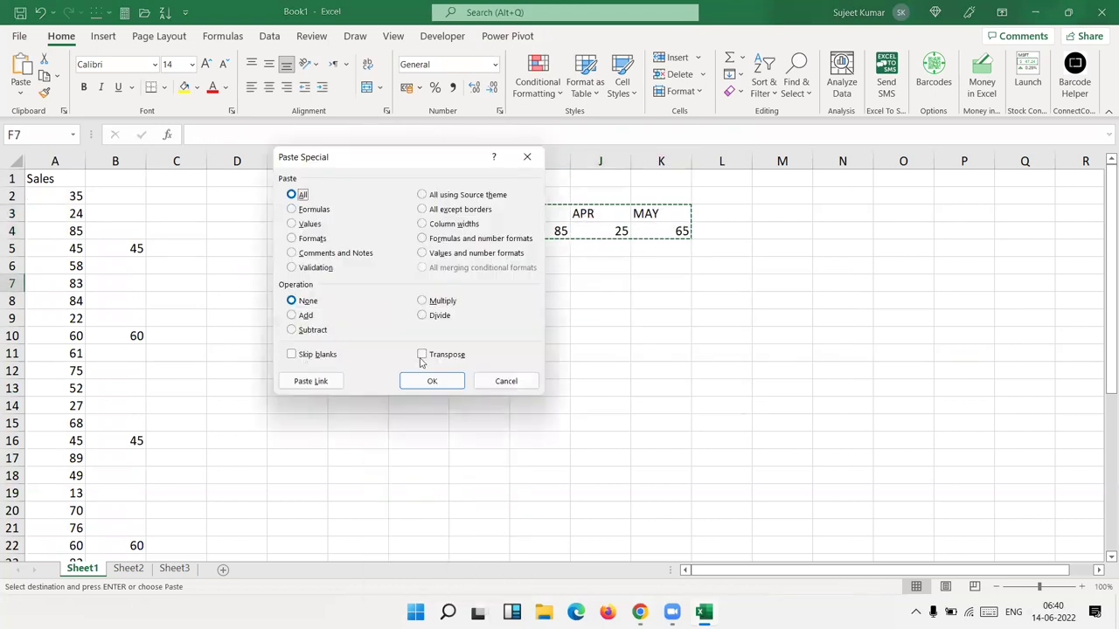
left_click(435, 360)
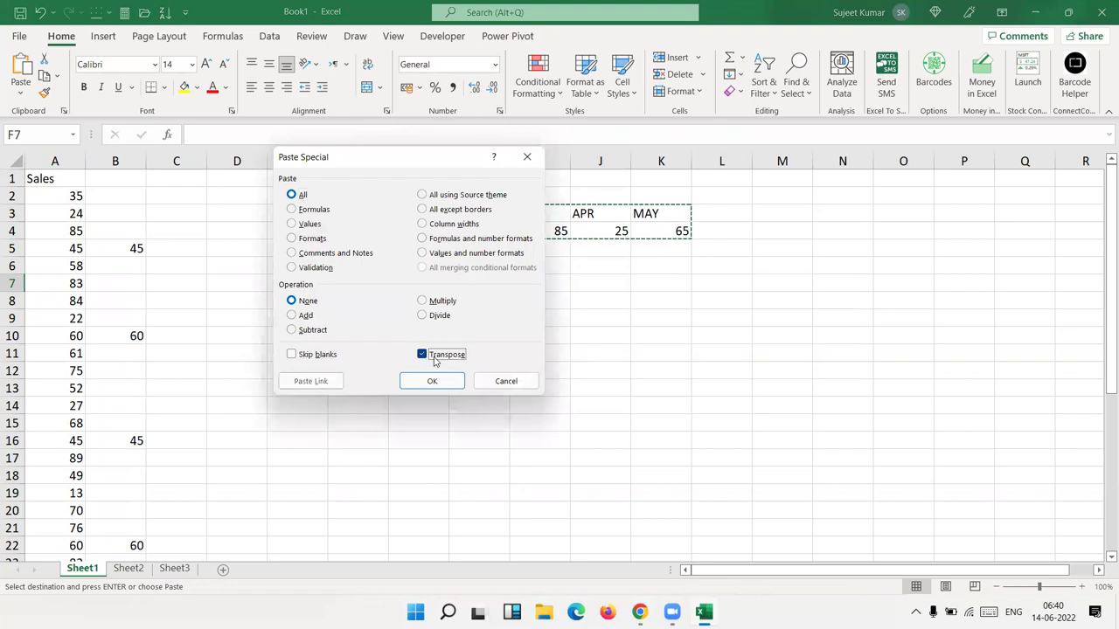
left_click(426, 384)
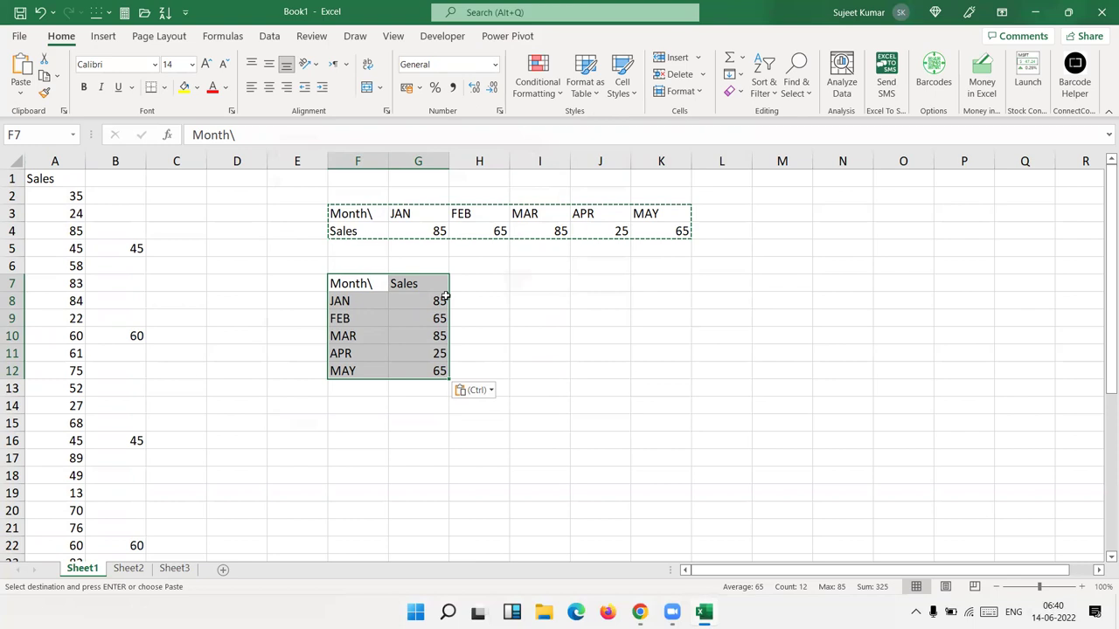
key("Escape")
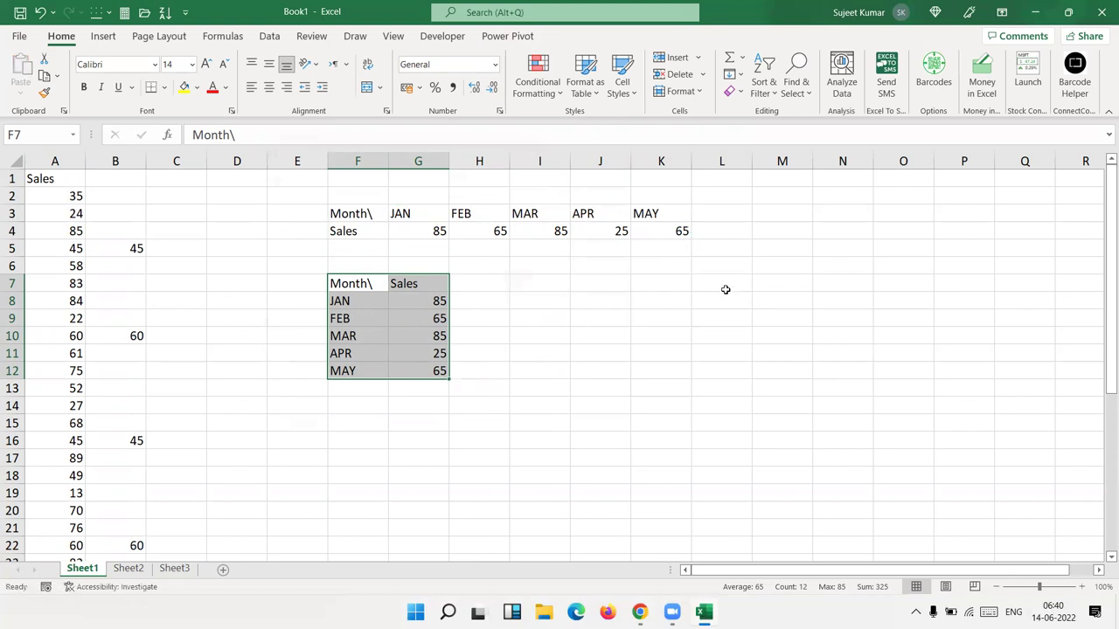
left_click(726, 284)
type("=")
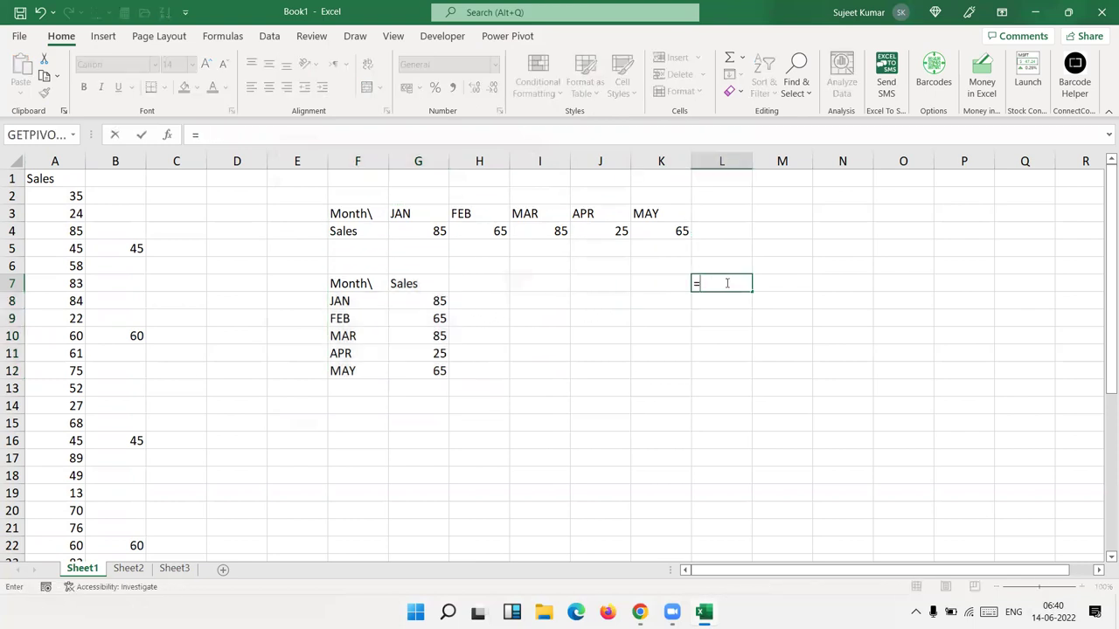
left_click(340, 279)
key("Return")
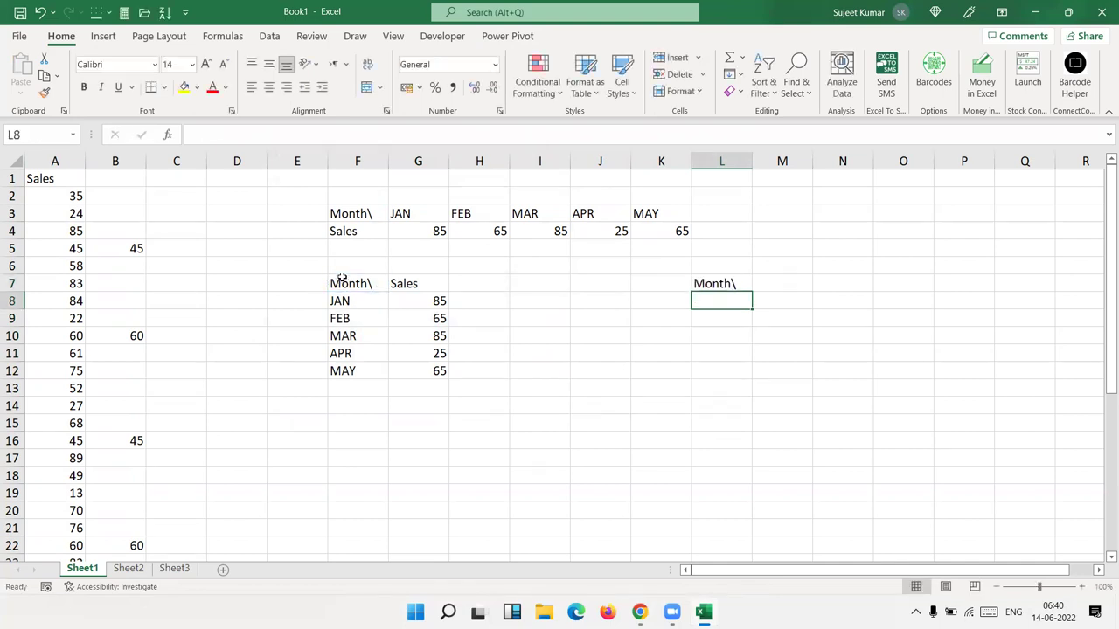
left_click(741, 285)
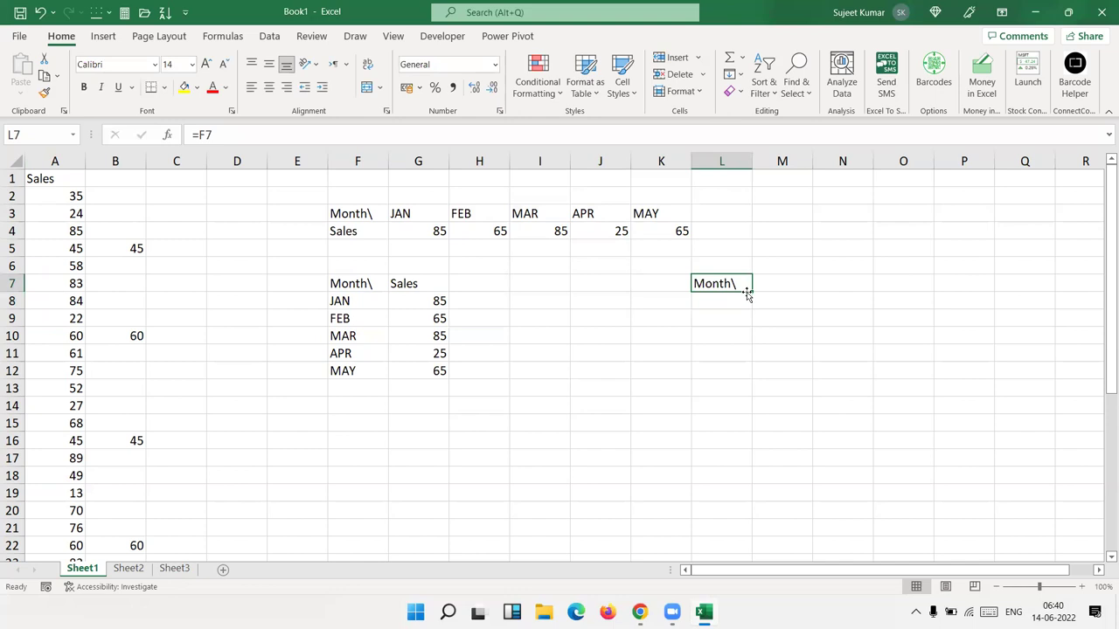
mouse_move(749, 291)
left_mouse_down()
mouse_move(742, 379)
mouse_move(790, 382)
left_mouse_up()
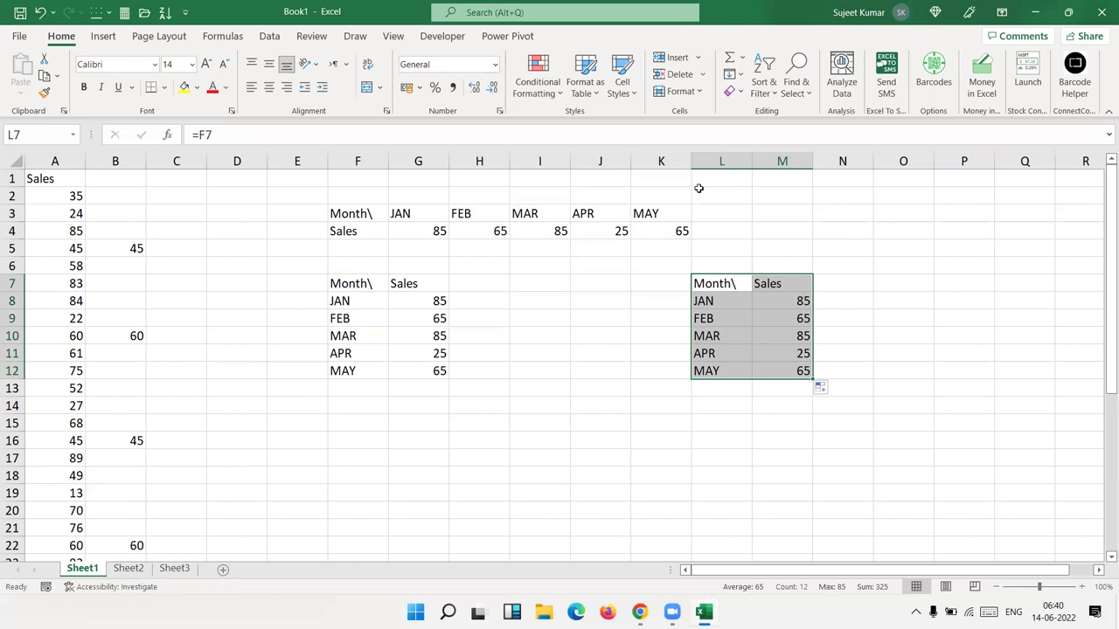
key("Delete")
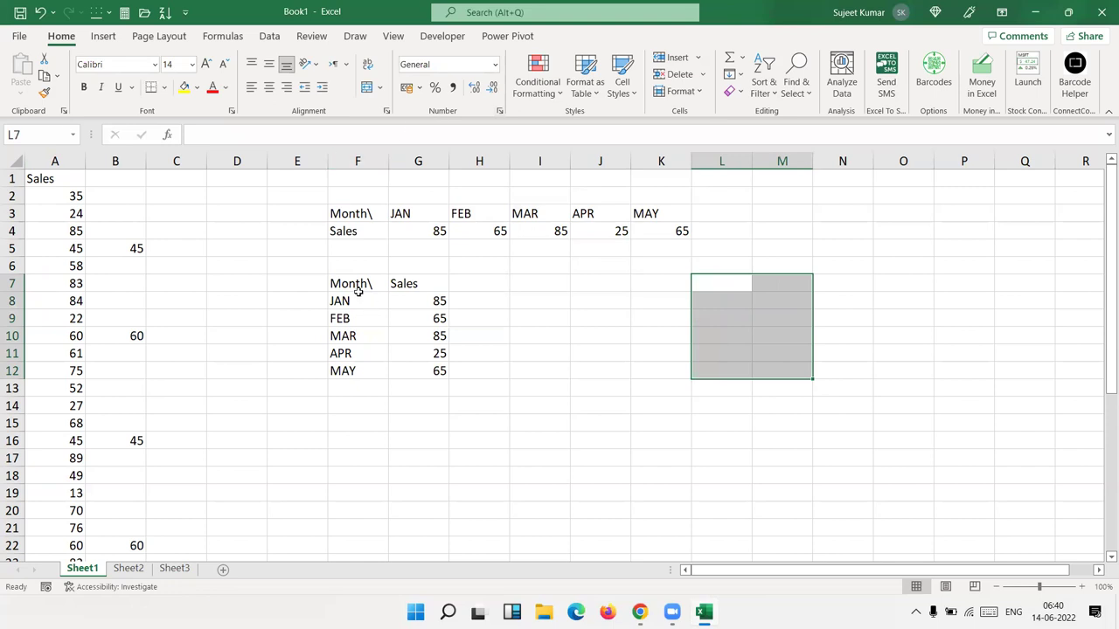
Copy F7:G12 and paste it at K7 as links to the original cells
left_click_drag(363, 286, 431, 373)
key("ctrl+c")
right_click(657, 292)
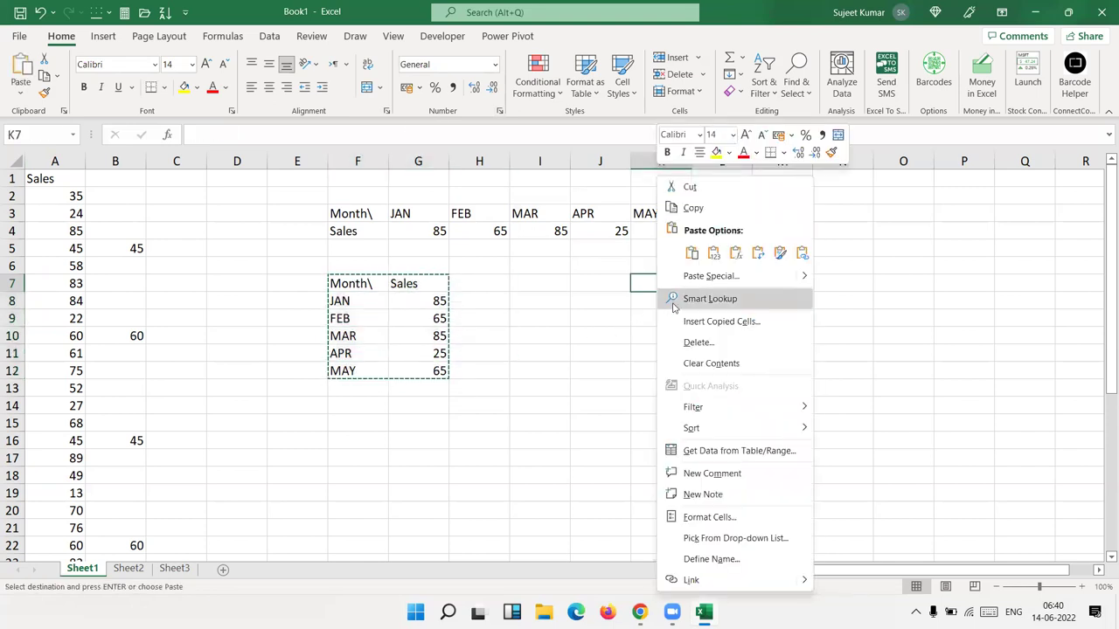
left_click(702, 276)
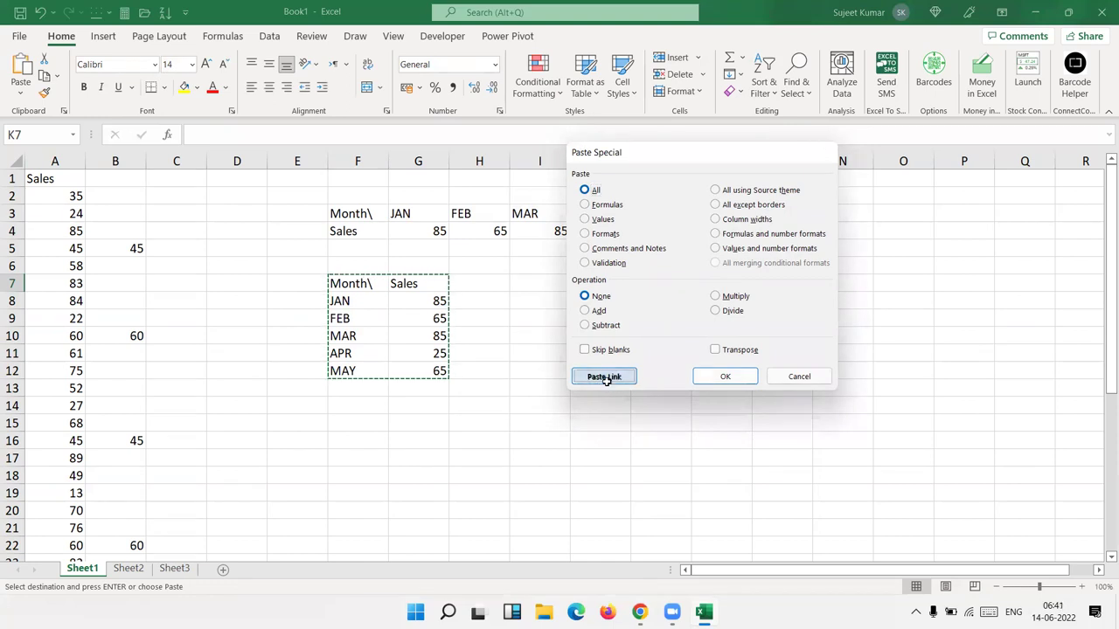
left_click(606, 385)
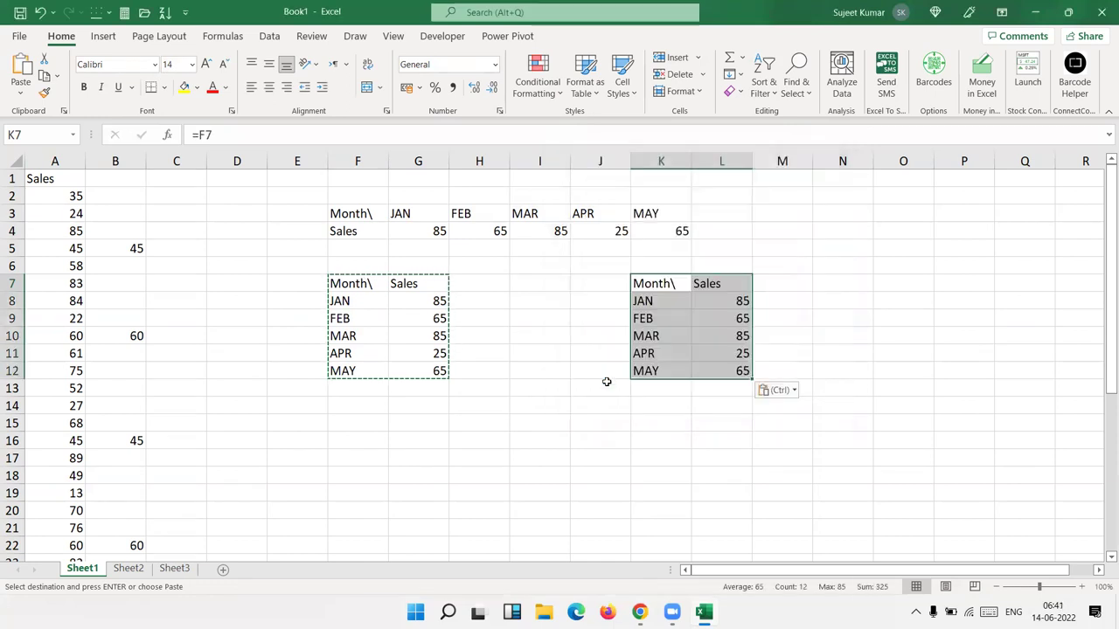
Change FEB's sales in G9 to 80, then select the linked copy K7:L12
left_click(422, 318)
type("8")
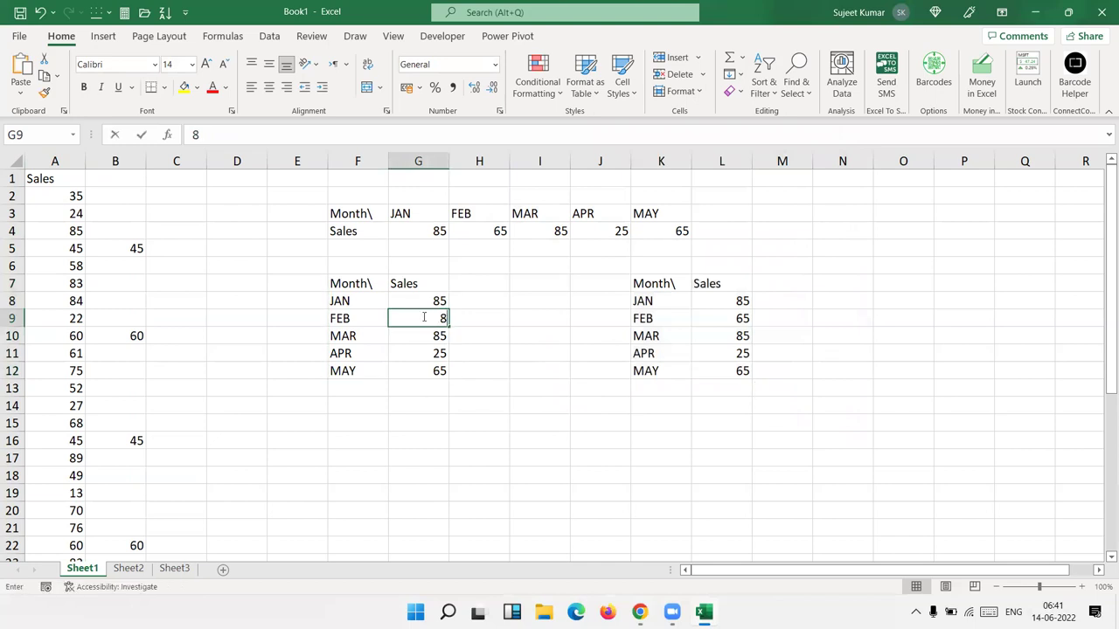
type("0")
key("Return")
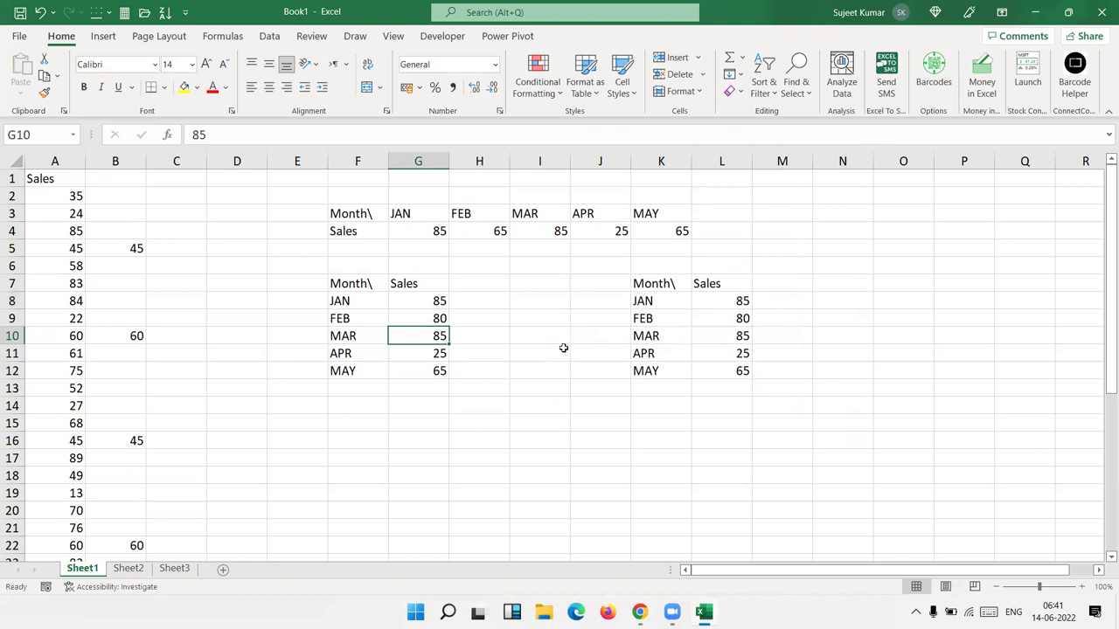
left_click_drag(649, 284, 721, 362)
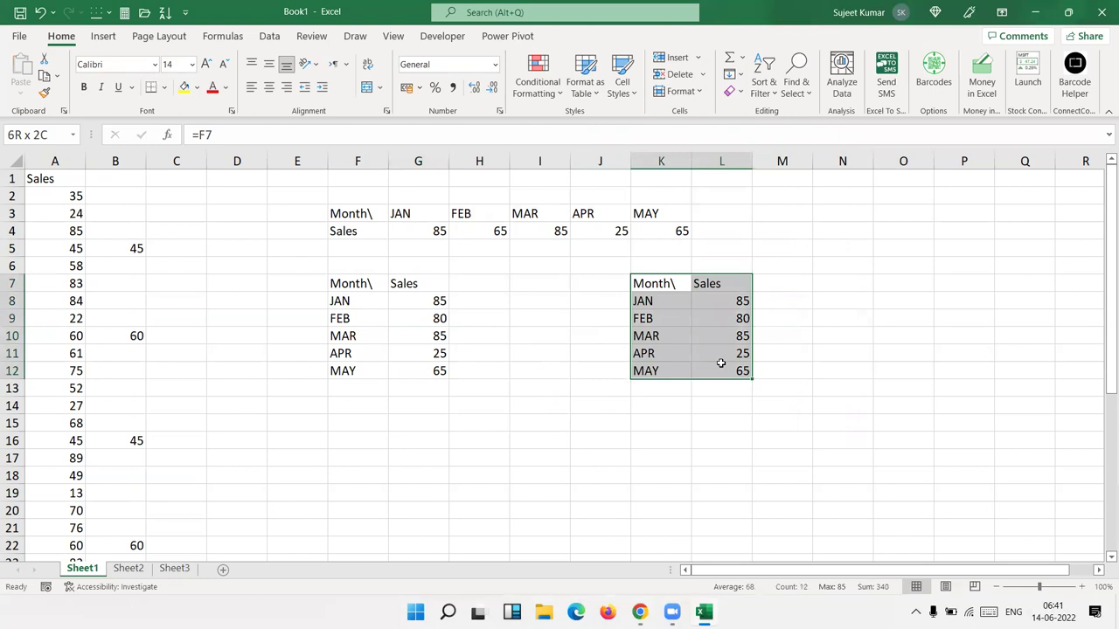
Clear the linked copy from K7:L12 and give F7:G12 a yellow fill with All Borders
key("Delete")
left_click(384, 292)
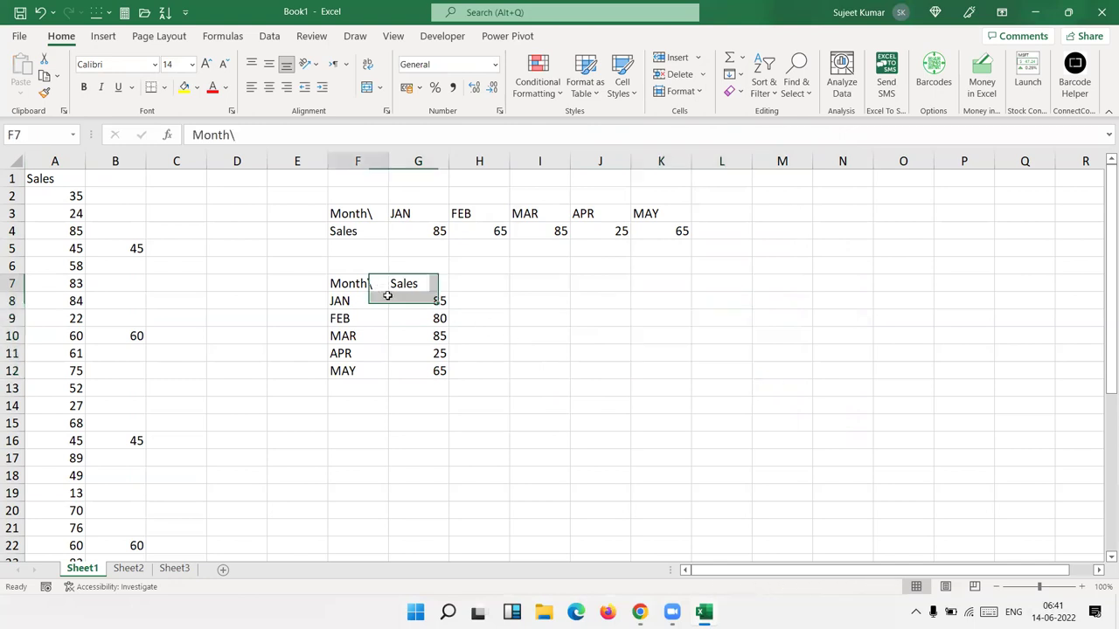
left_click_drag(387, 296, 442, 374)
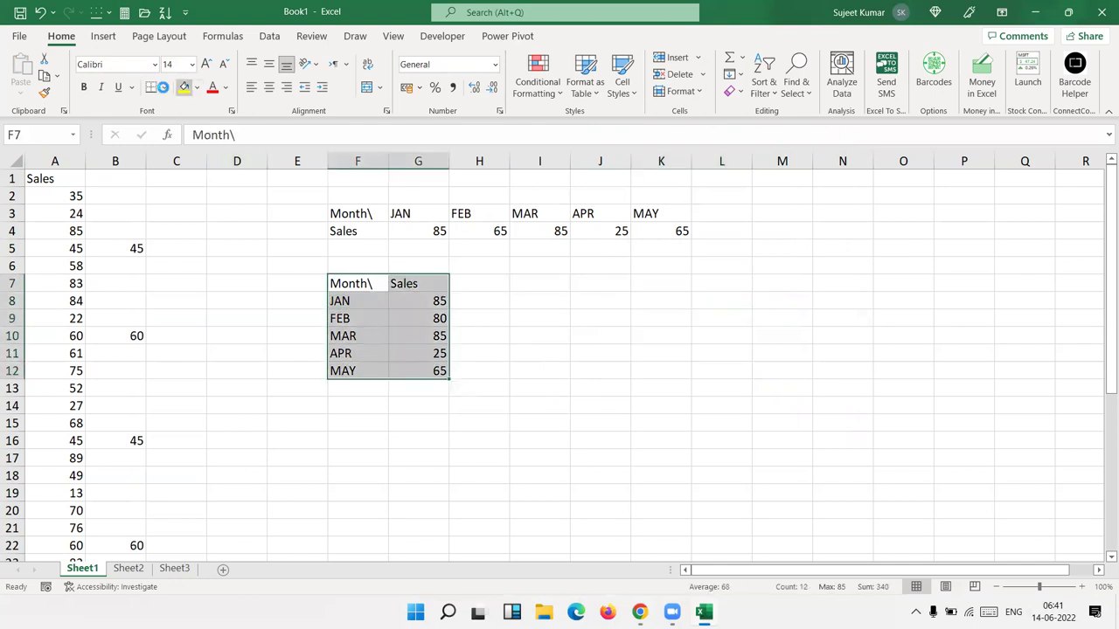
left_click(183, 86)
left_click(164, 88)
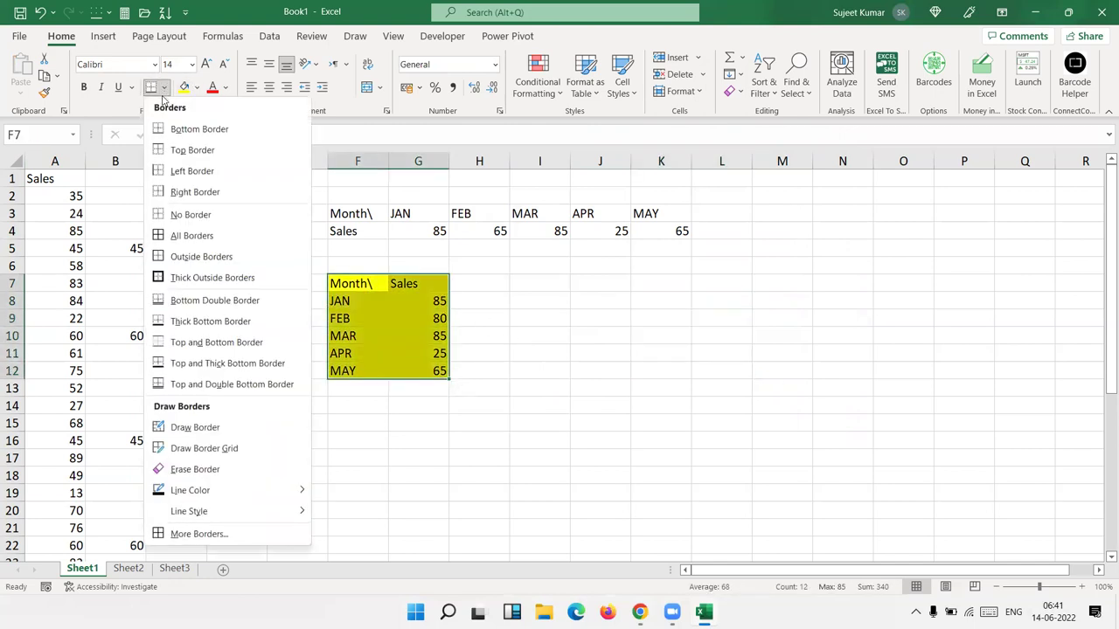
left_click(158, 236)
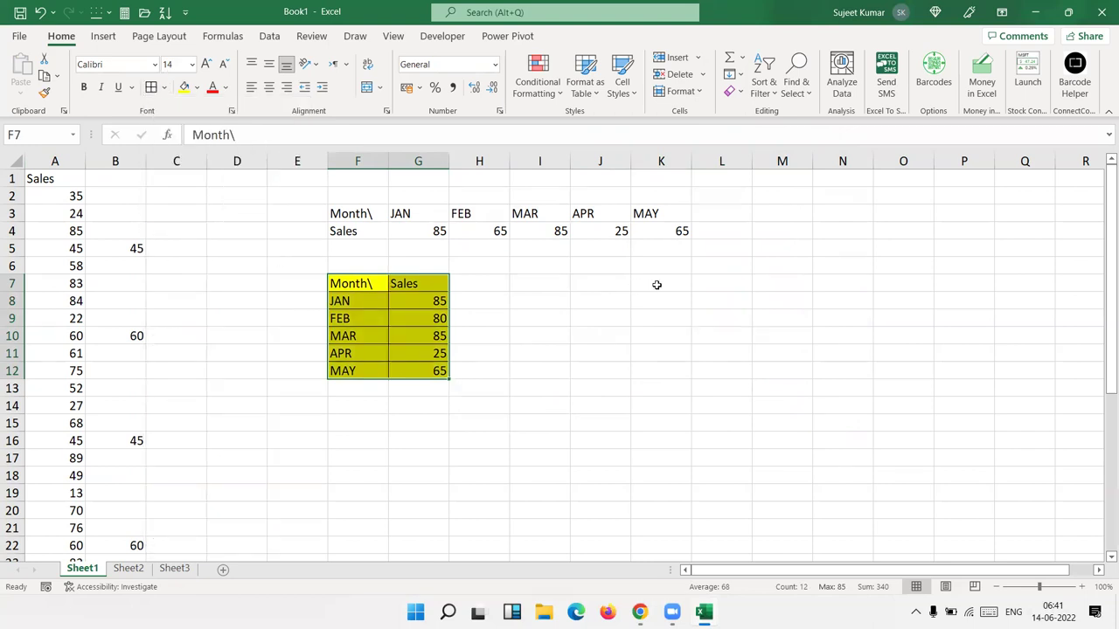
left_click(656, 285)
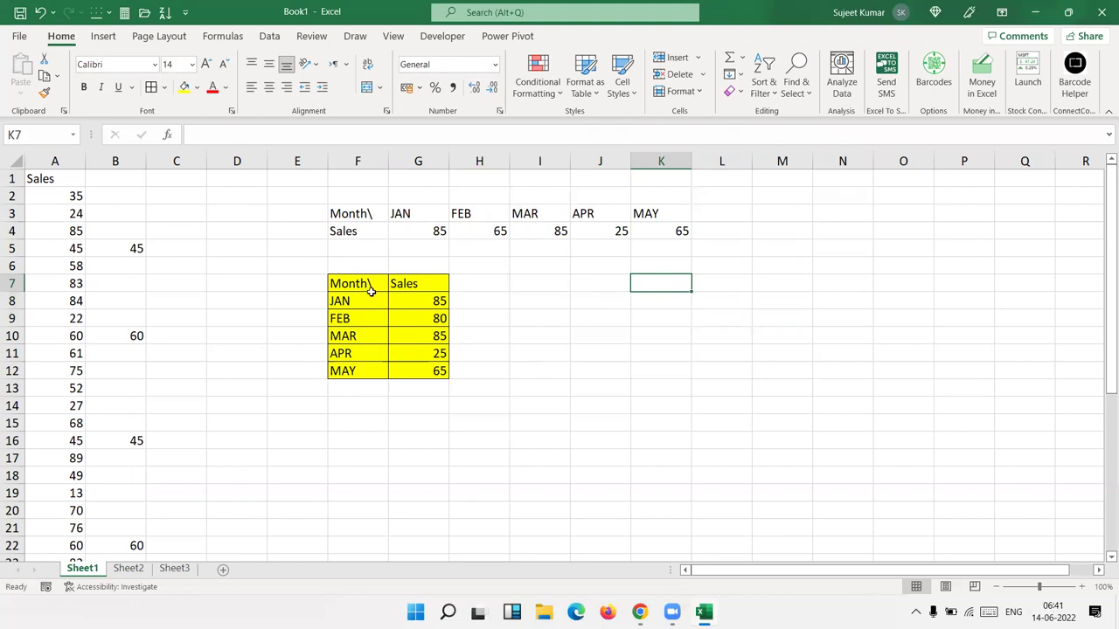
left_click_drag(370, 286, 407, 283)
left_click_drag(346, 333, 437, 330, "ctrl")
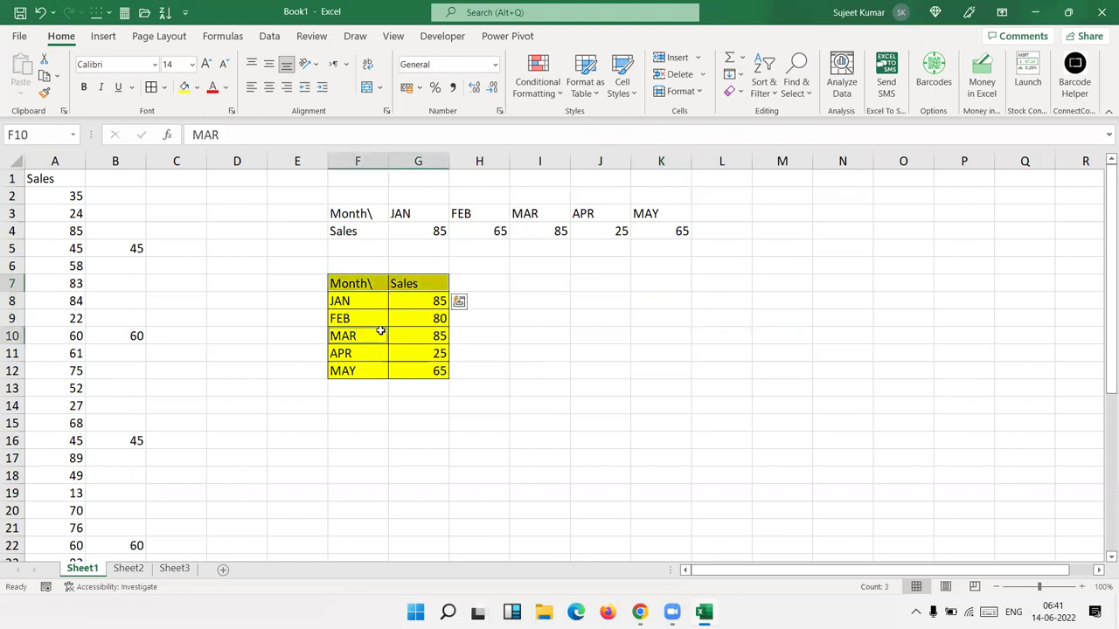
left_click(354, 368, "ctrl")
left_click_drag(404, 370, 423, 369, "ctrl")
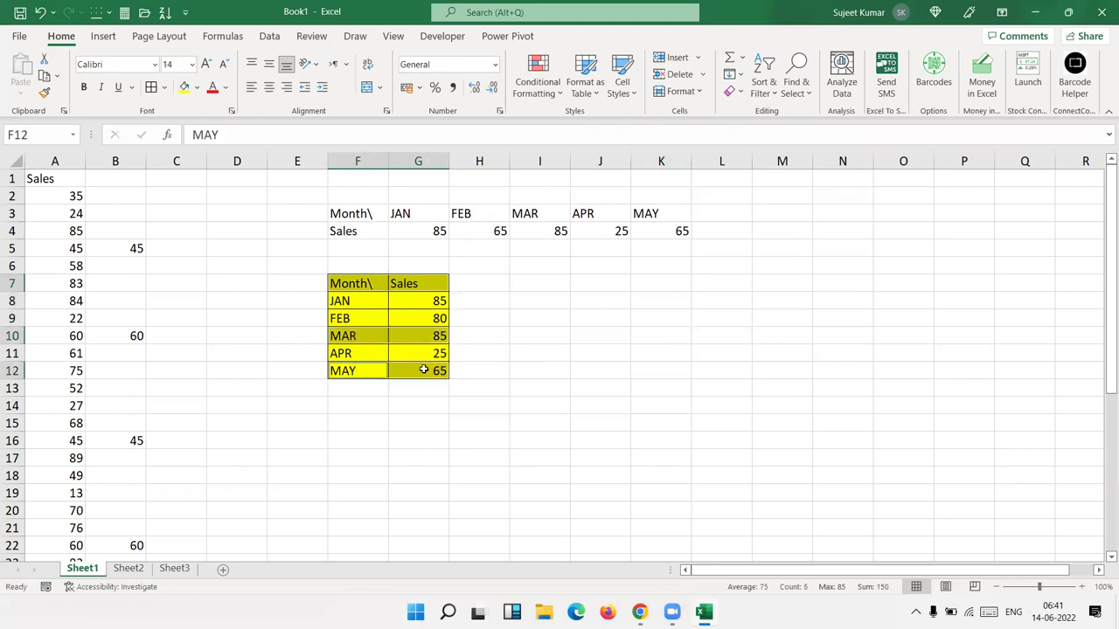
key("ctrl+c")
right_click(670, 282)
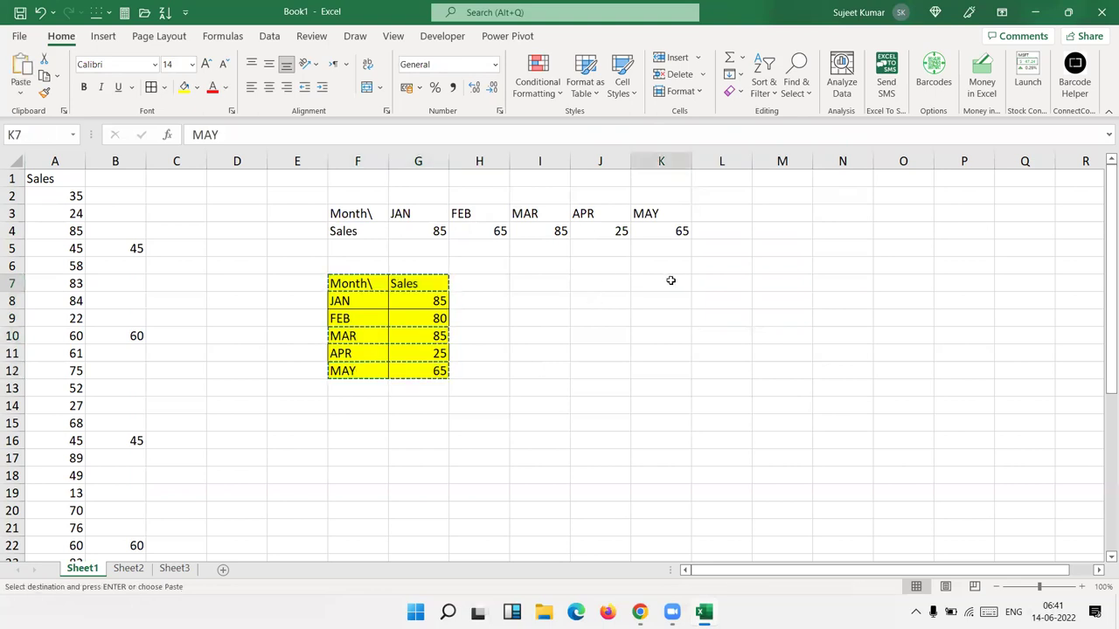
left_click(717, 276)
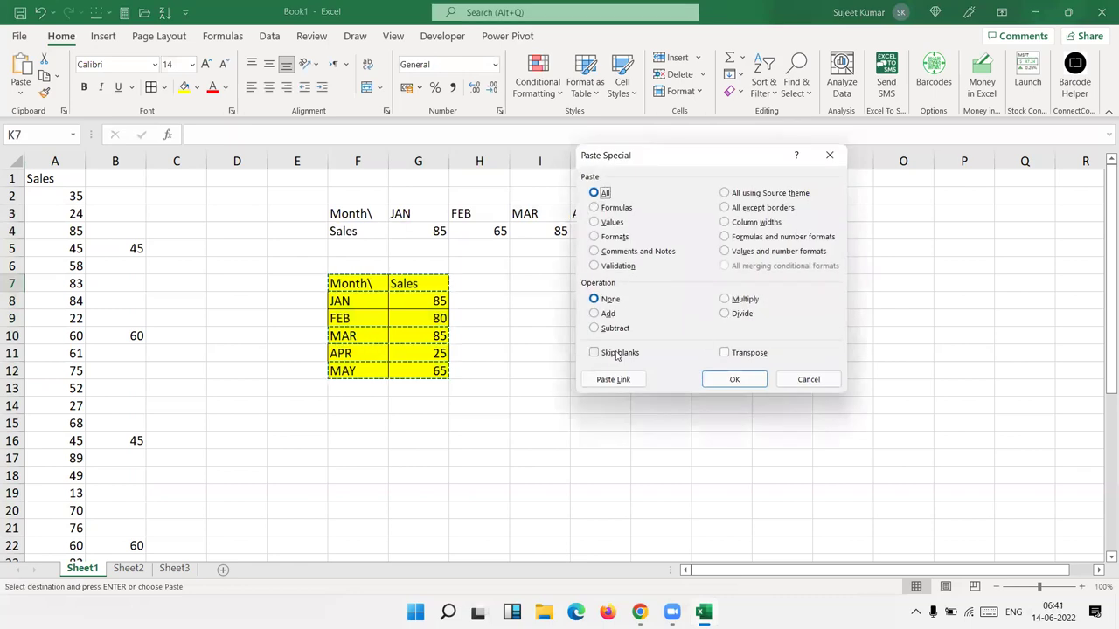
left_click(612, 381)
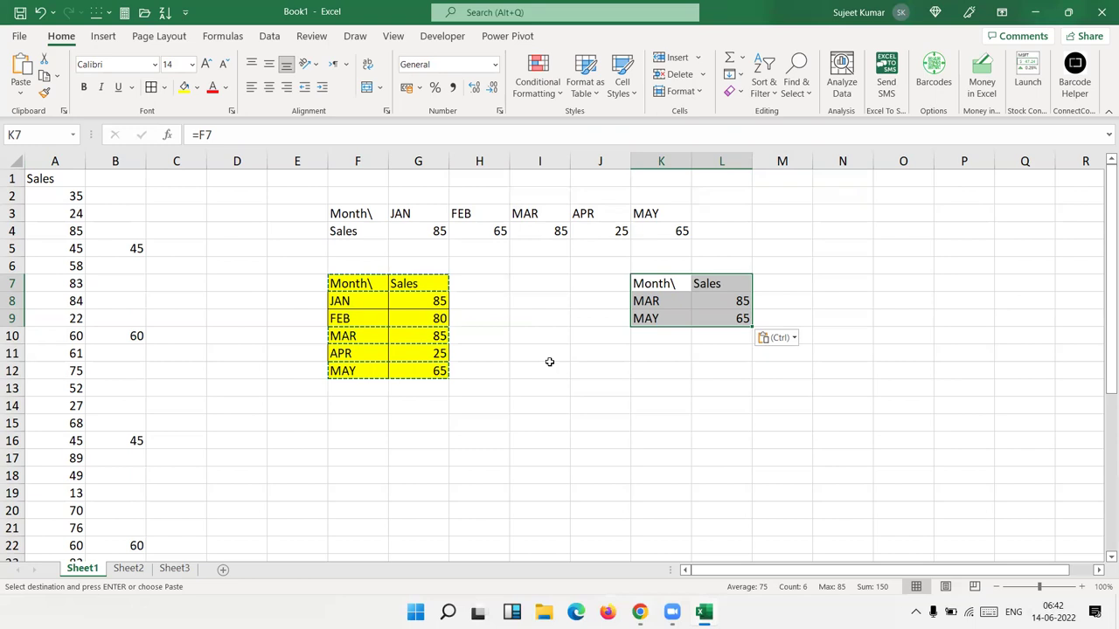
key("Delete")
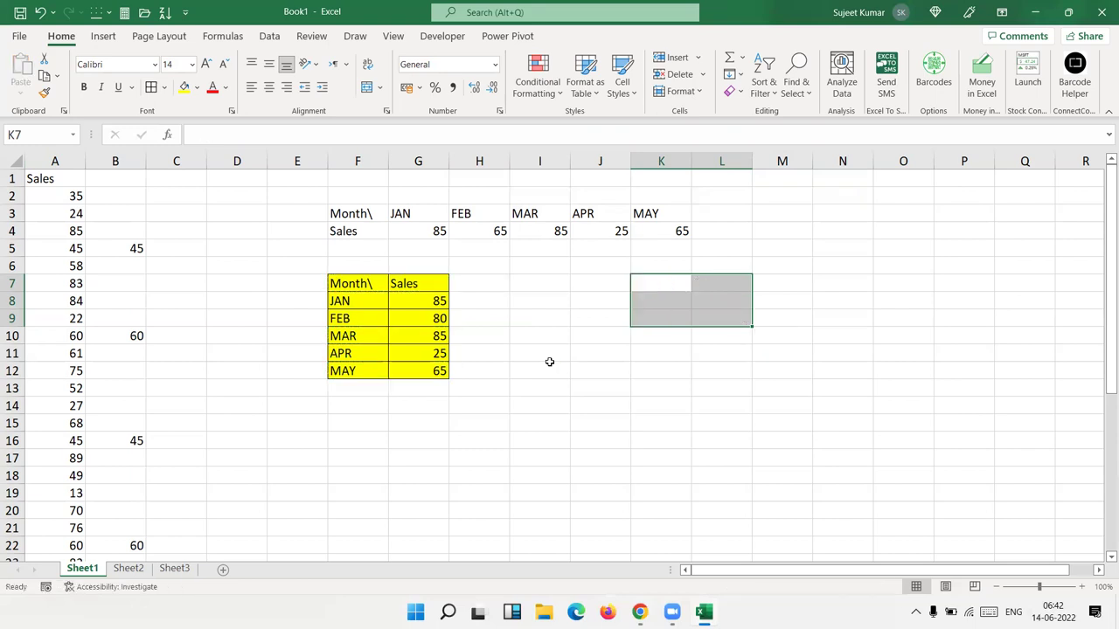
Copy the yellow table F7:G12 and paste it as a picture at K7
left_click_drag(441, 370, 333, 280)
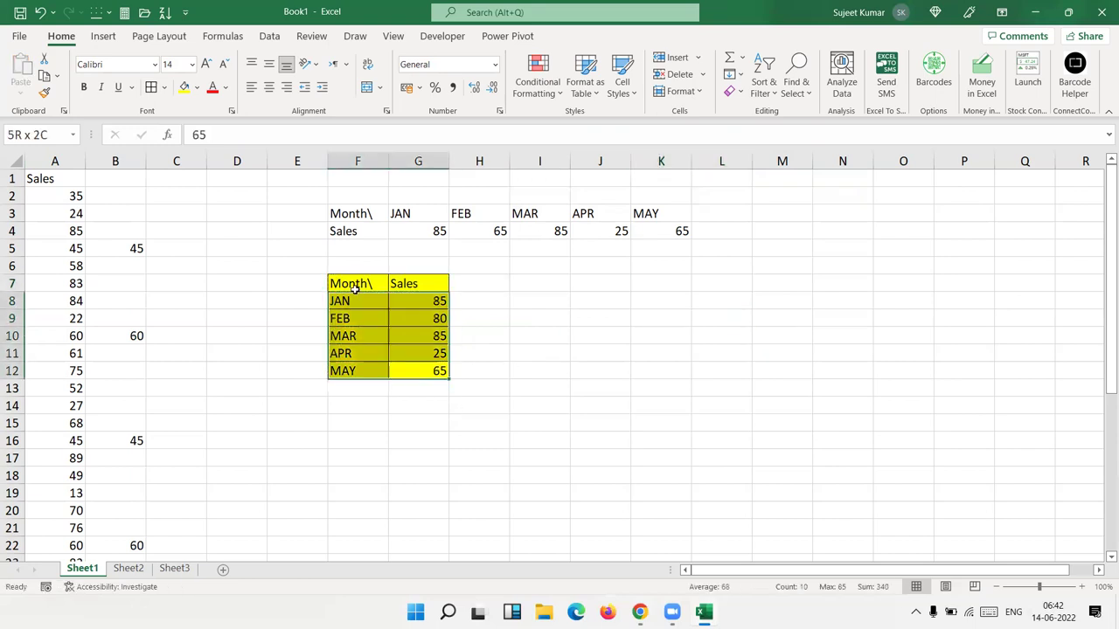
key("ctrl+c")
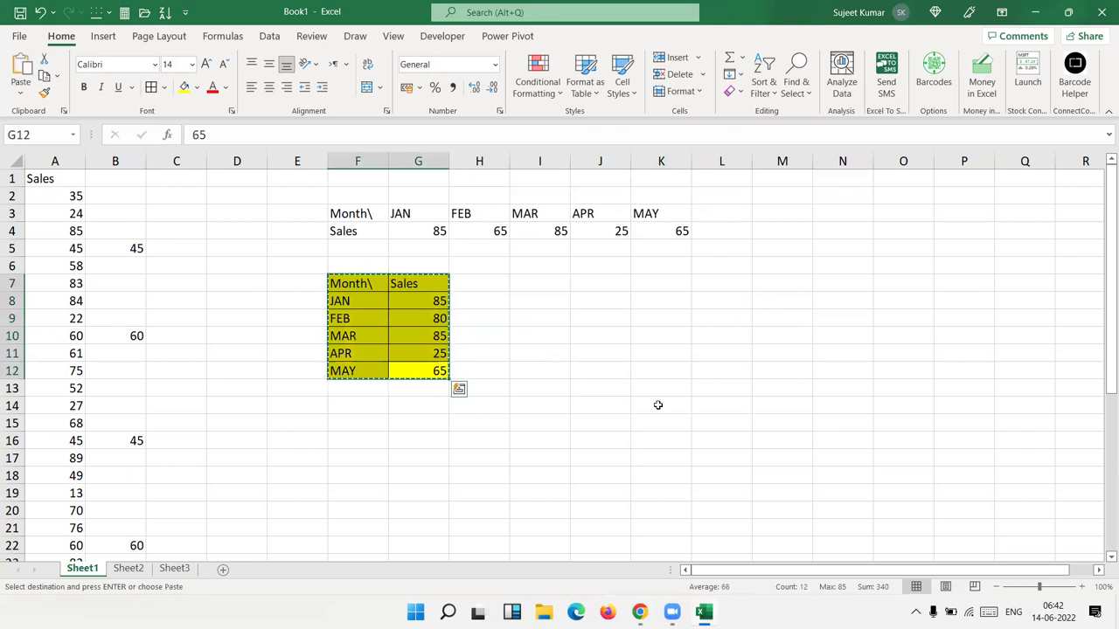
left_click(659, 282)
left_click(20, 92)
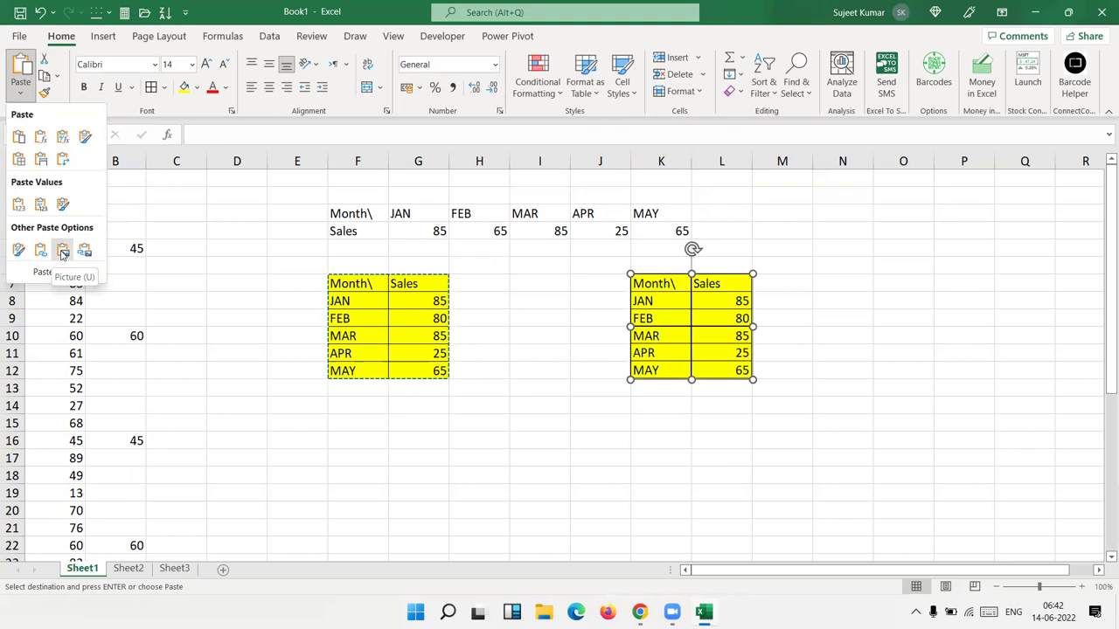
left_click(62, 252)
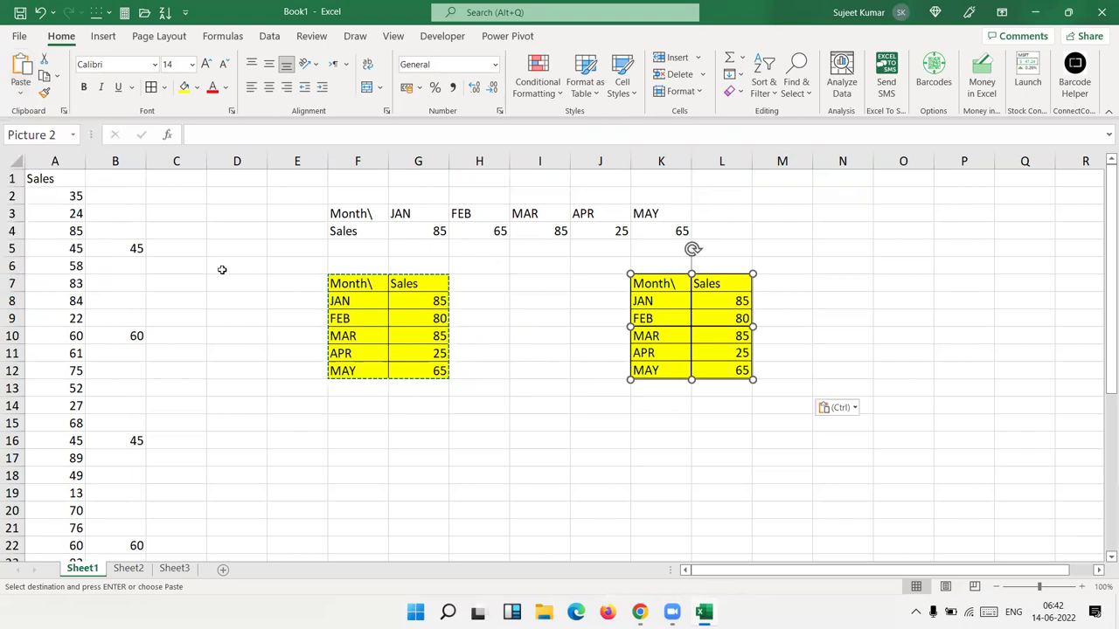
left_click(412, 320)
Enlarge the table picture, undo and redo that change, then resize it to medium
mouse_move(704, 327)
left_mouse_down()
mouse_move(650, 356)
mouse_move(737, 374)
mouse_move(842, 489)
mouse_move(906, 526)
left_mouse_up()
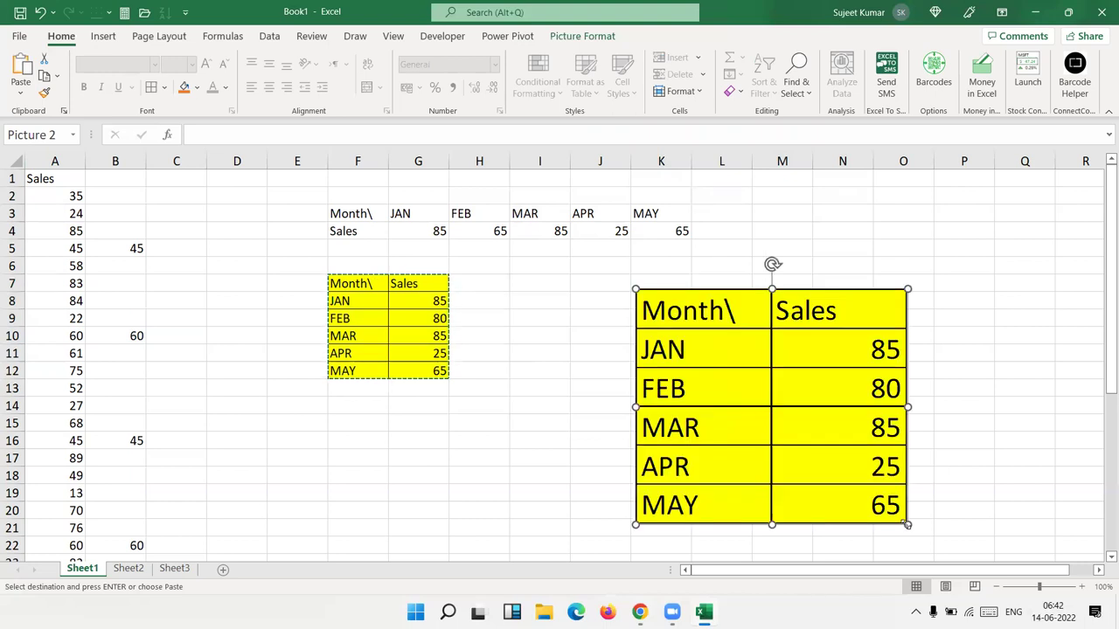
key("ctrl+z")
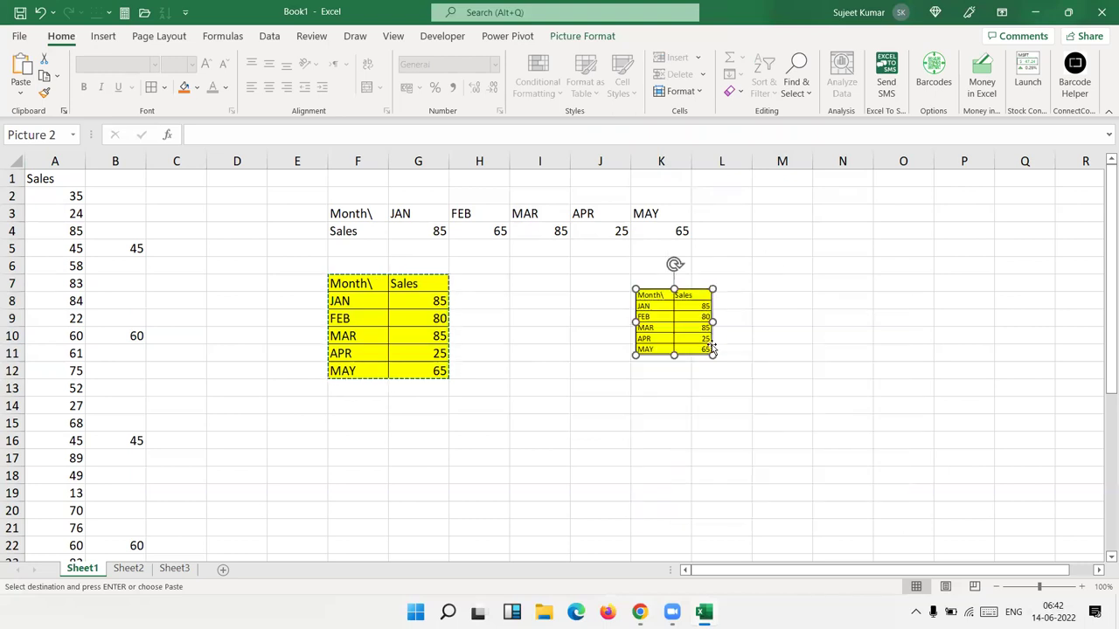
key("ctrl+z")
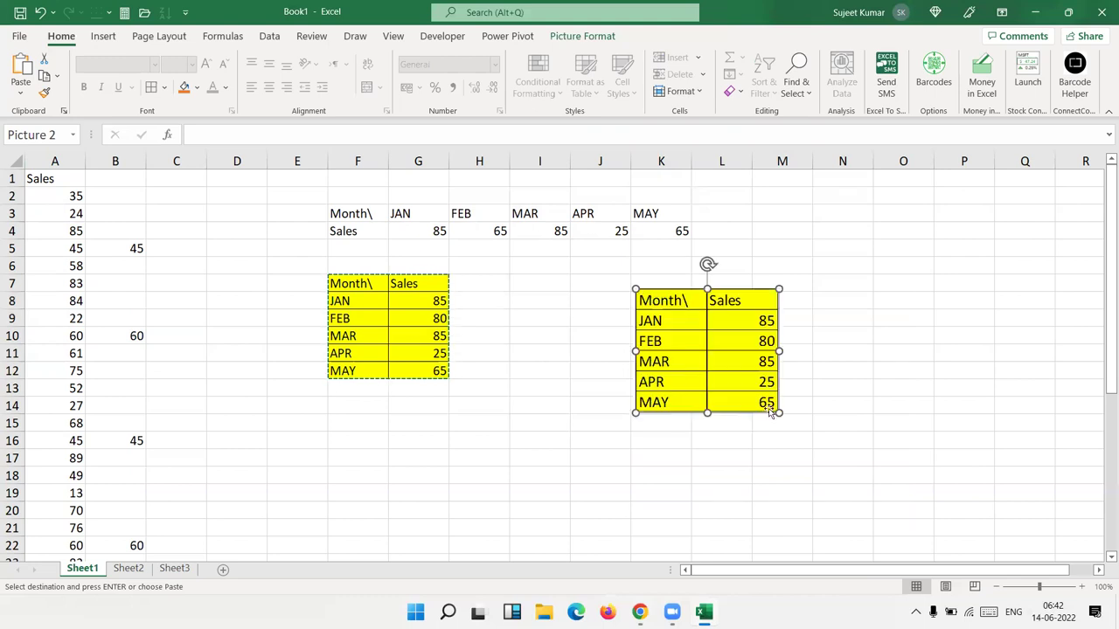
mouse_move(778, 412)
left_mouse_down()
mouse_move(805, 449)
mouse_move(705, 347)
left_mouse_up()
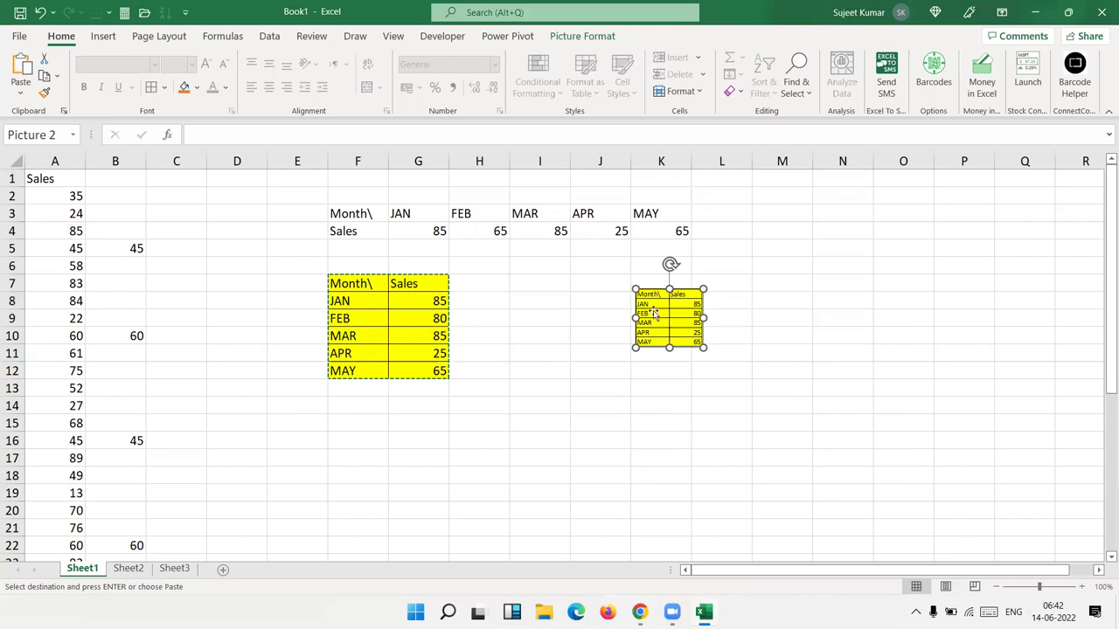
Rotate the picture and undo it, enlarge it again, then delete and restore it
left_click_drag(669, 262, 715, 292)
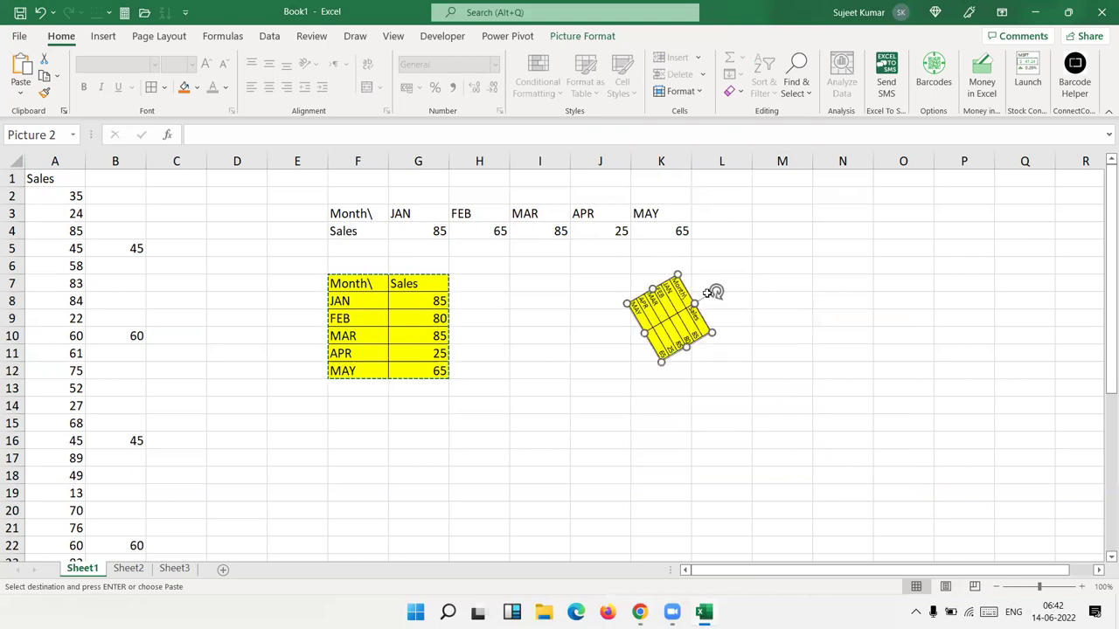
left_click(715, 292)
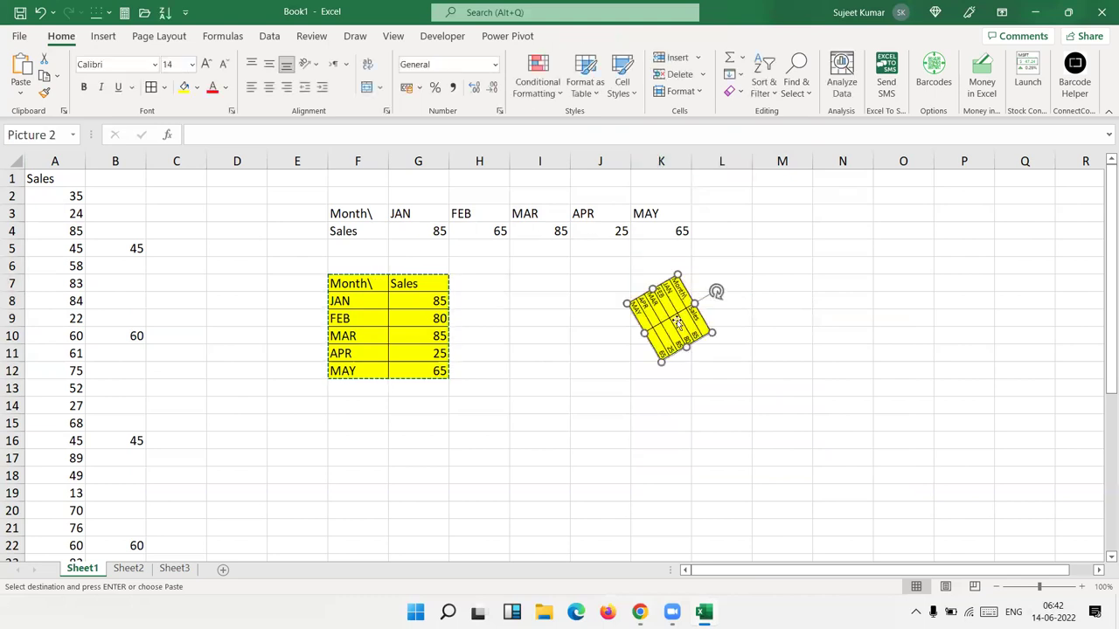
key("ctrl+z")
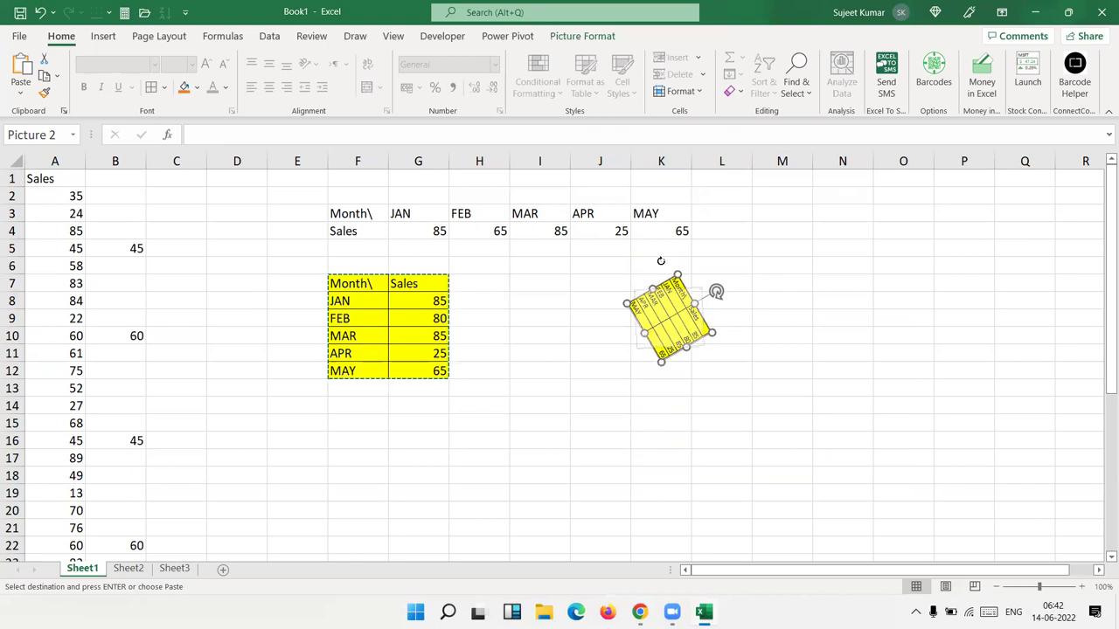
left_click_drag(705, 347, 755, 425)
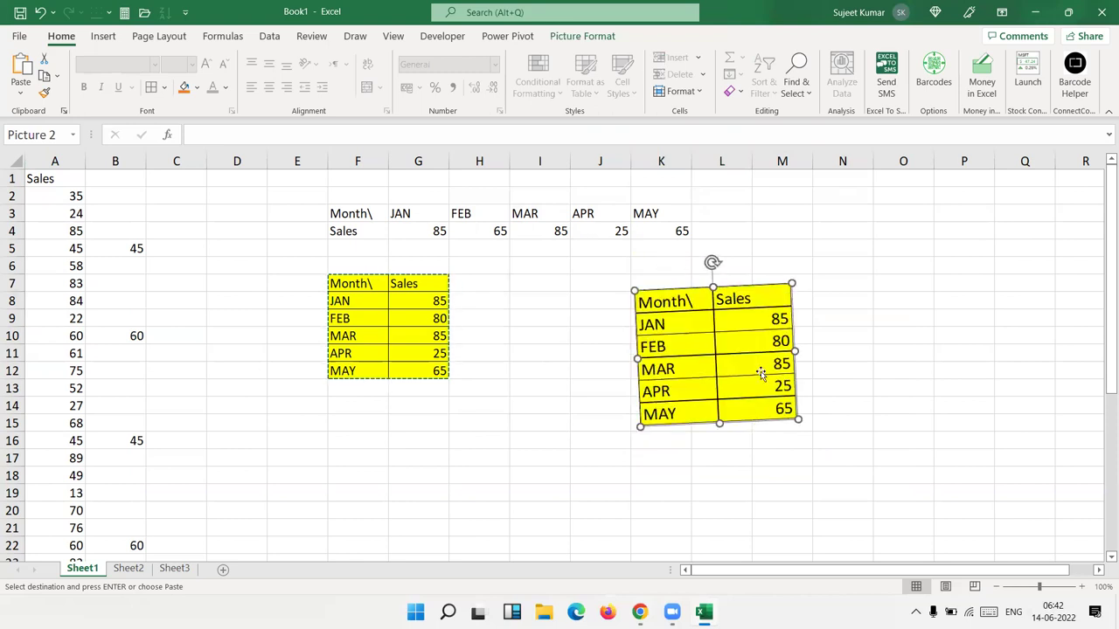
key("Delete")
left_click(405, 335)
key("ctrl+z")
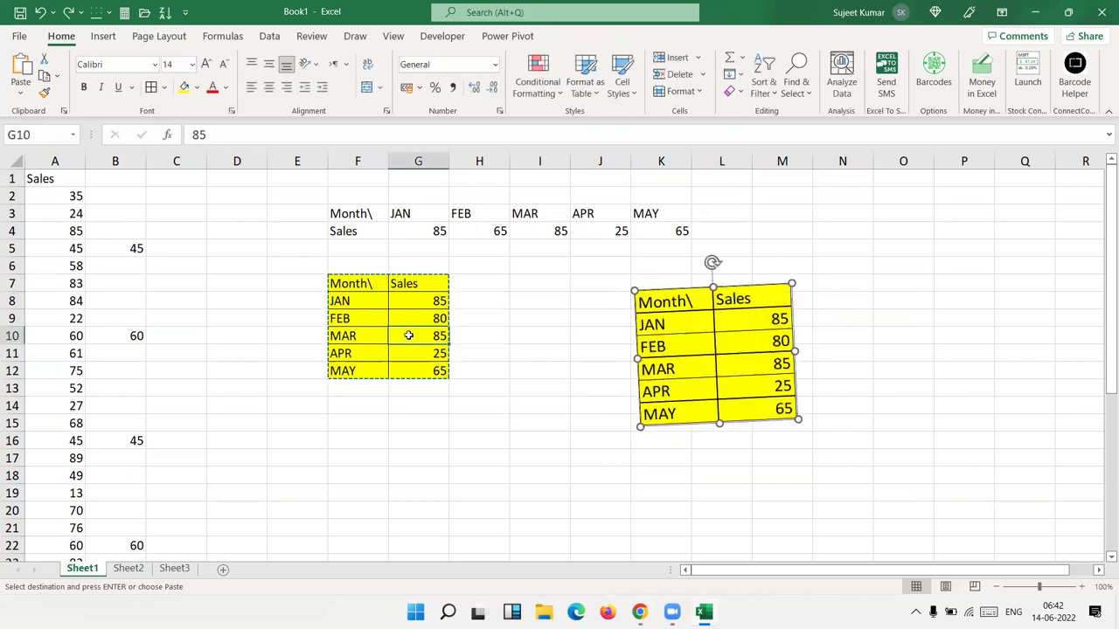
Change MAR's sales in G10 to 90
left_click(409, 336)
type("90")
key("Return")
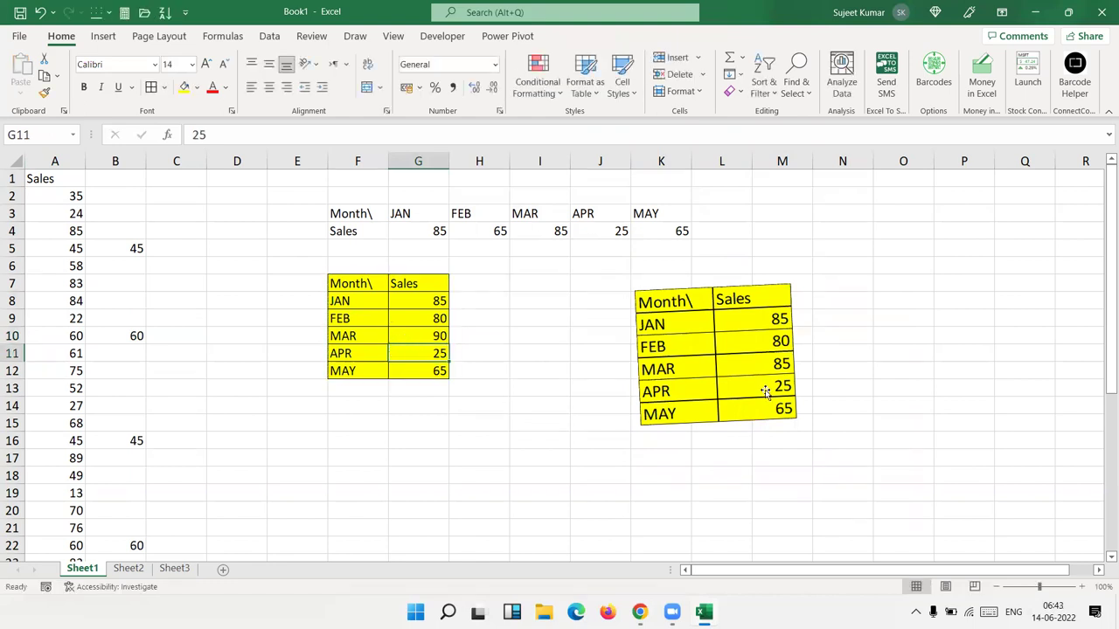
Delete the static table picture that still shows the old value
left_click(765, 392)
left_click(407, 342)
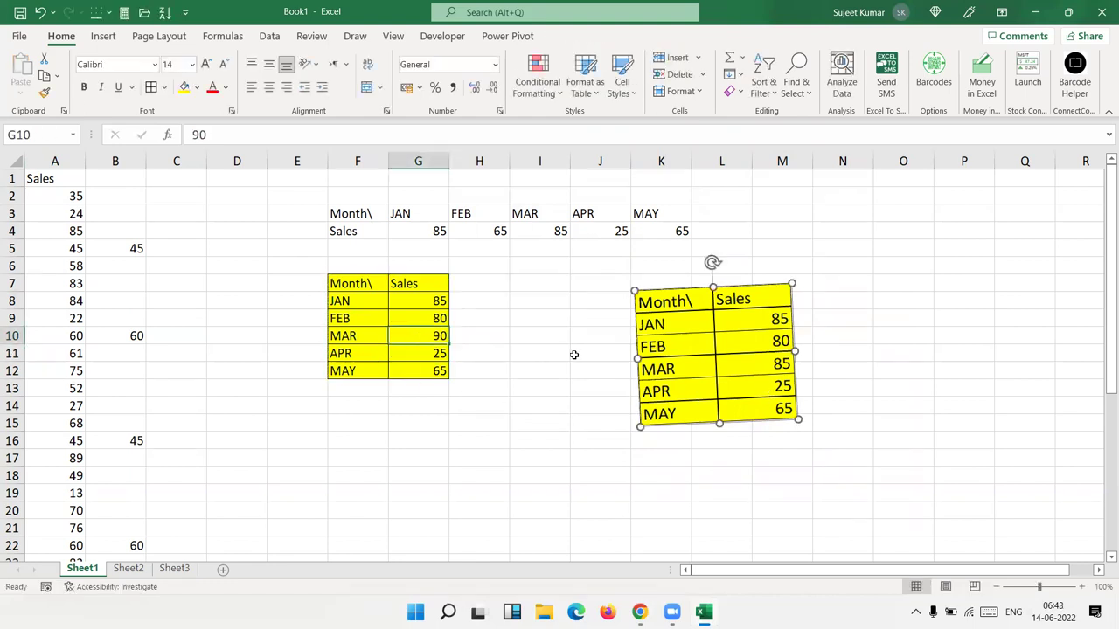
left_click(691, 369)
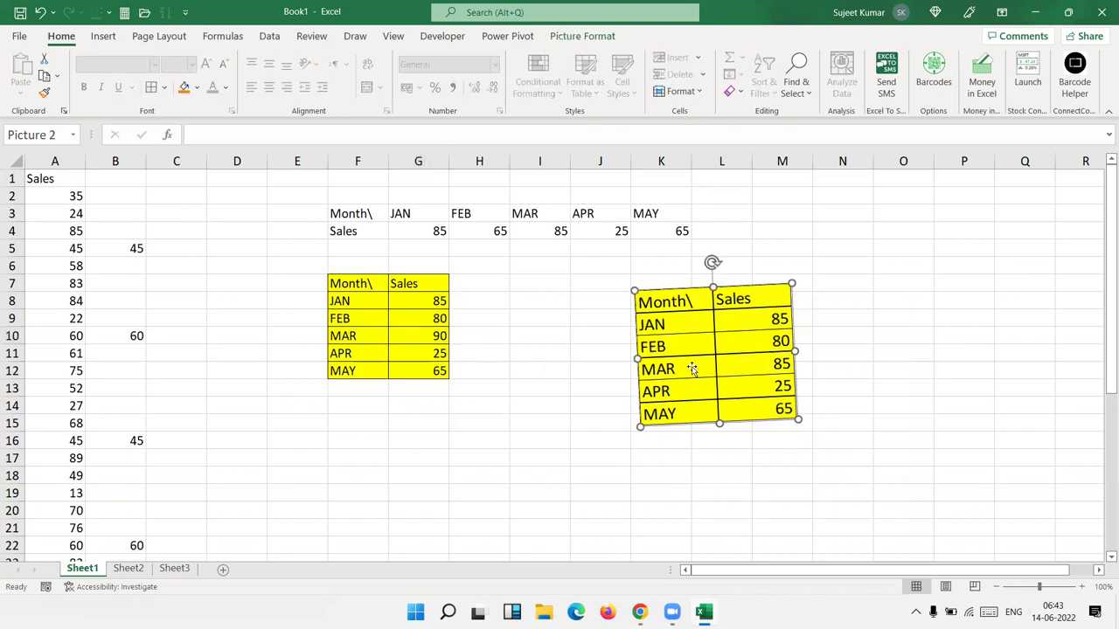
key("Delete")
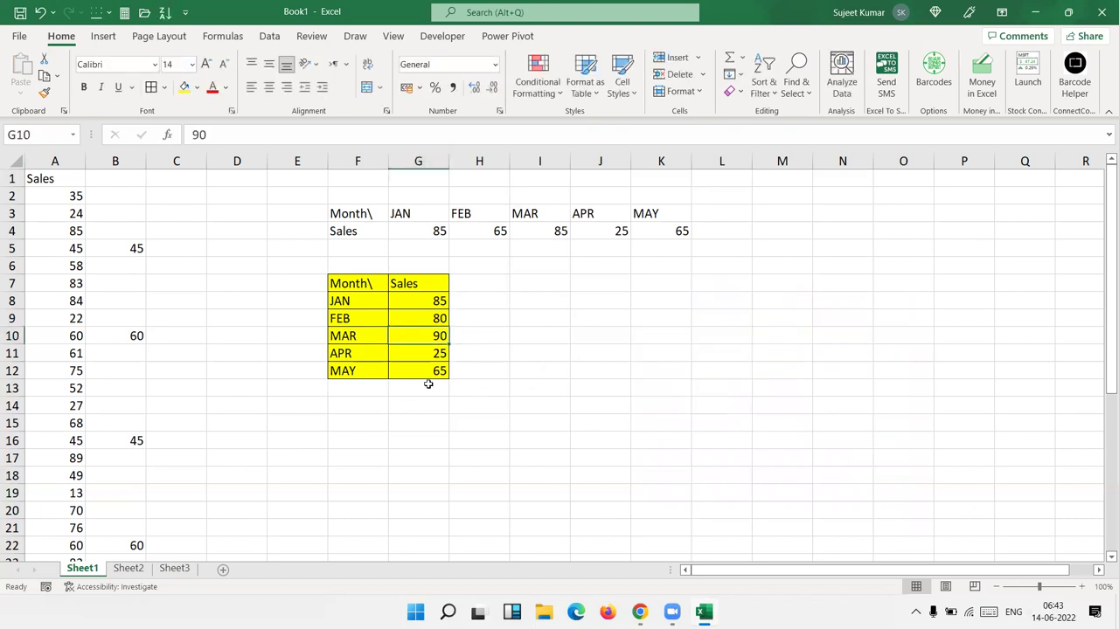
Copy the Month/Sales table F7:G12 and paste it at J7 as a linked picture
left_click_drag(435, 373, 360, 282)
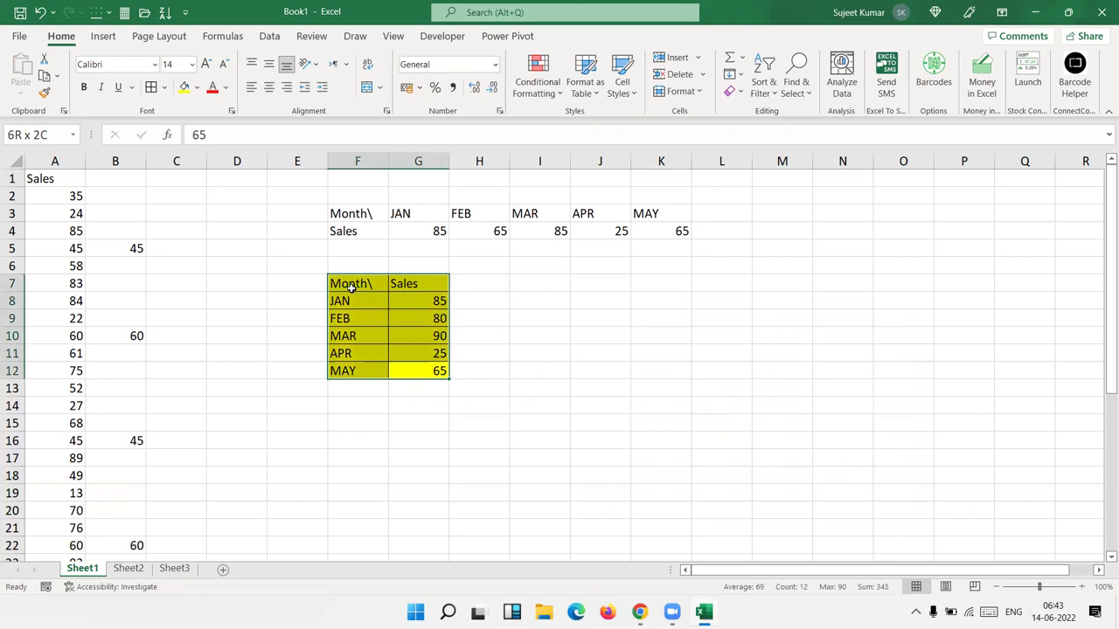
key("ctrl+c")
left_click(612, 287)
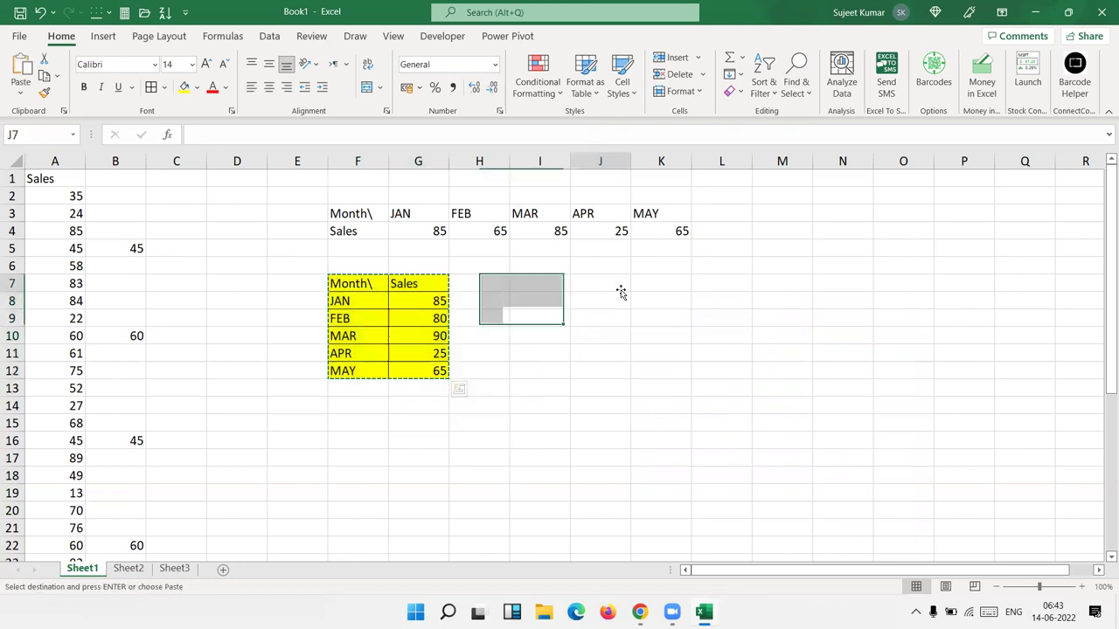
left_click(20, 94)
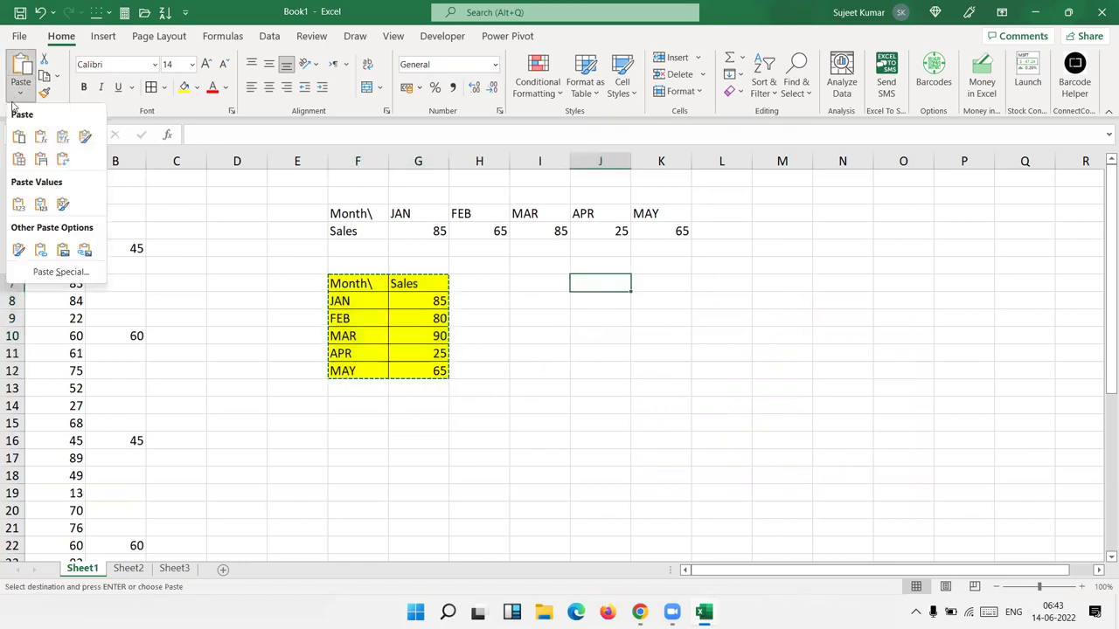
left_click(85, 252)
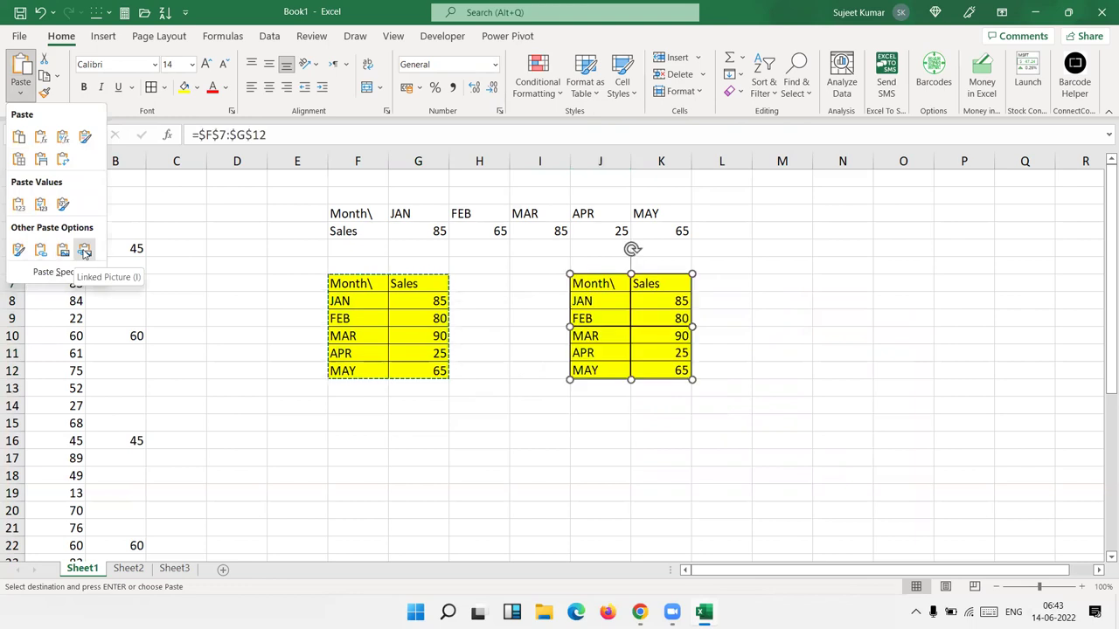
left_click(709, 421)
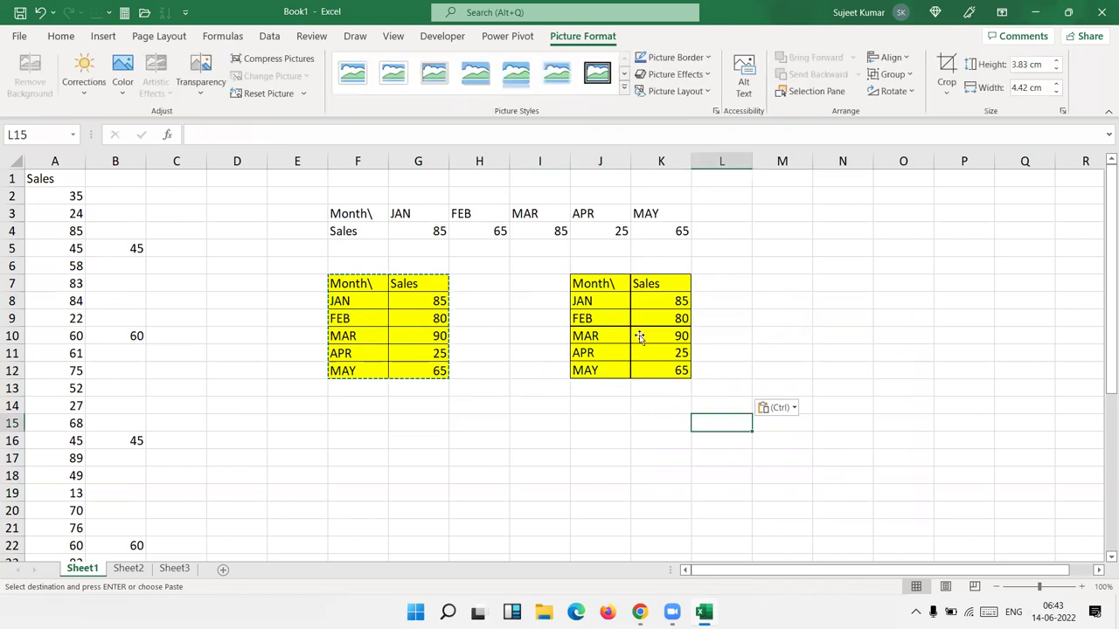
Move the linked picture down-right and tilt it about 30° counter-clockwise
left_click_drag(639, 338, 670, 363)
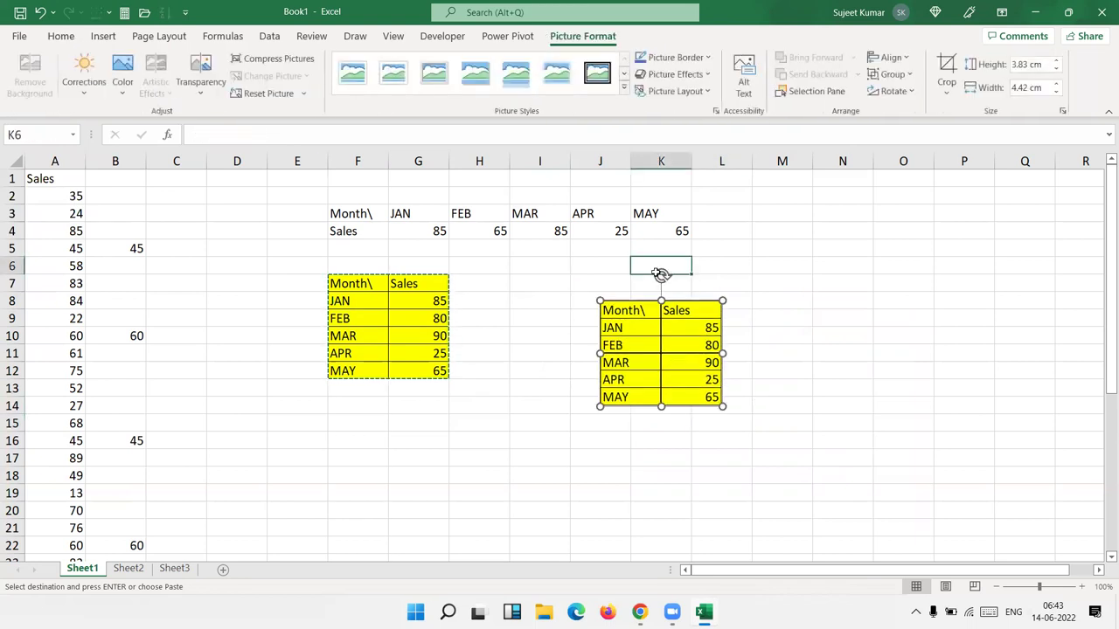
left_click_drag(661, 273, 623, 278)
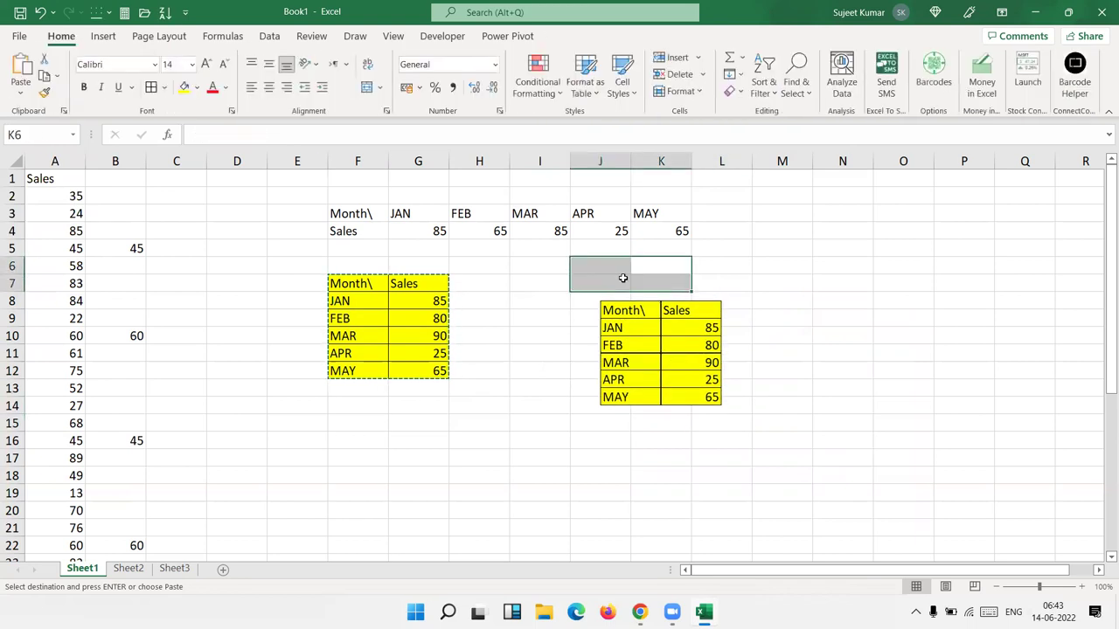
left_click(673, 341)
mouse_move(662, 276)
left_mouse_down()
mouse_move(621, 287)
mouse_move(646, 277)
left_mouse_up()
Change MAR's sales in G10 to 100
left_click(430, 334)
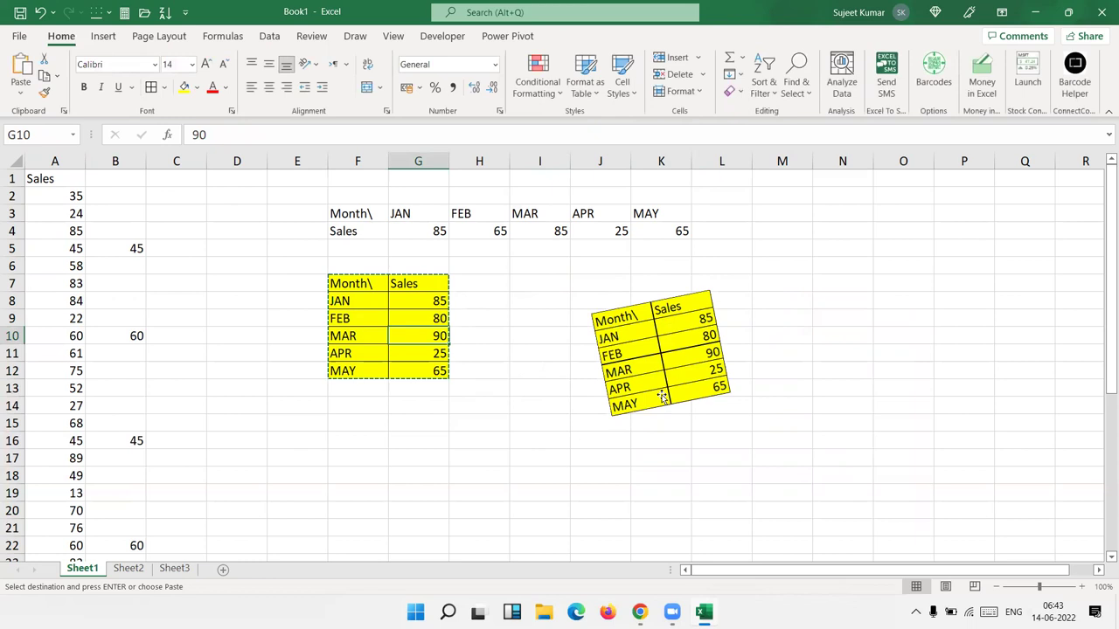
type("100")
key("Return")
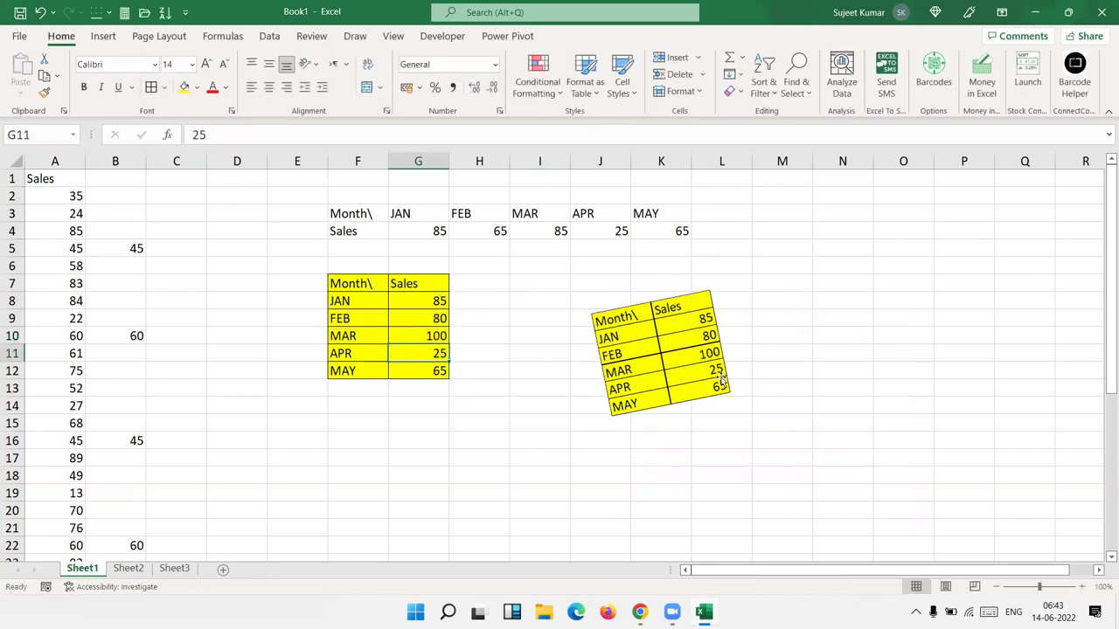
Rotate the linked picture back upright and place it right beside the original table
left_click(706, 360)
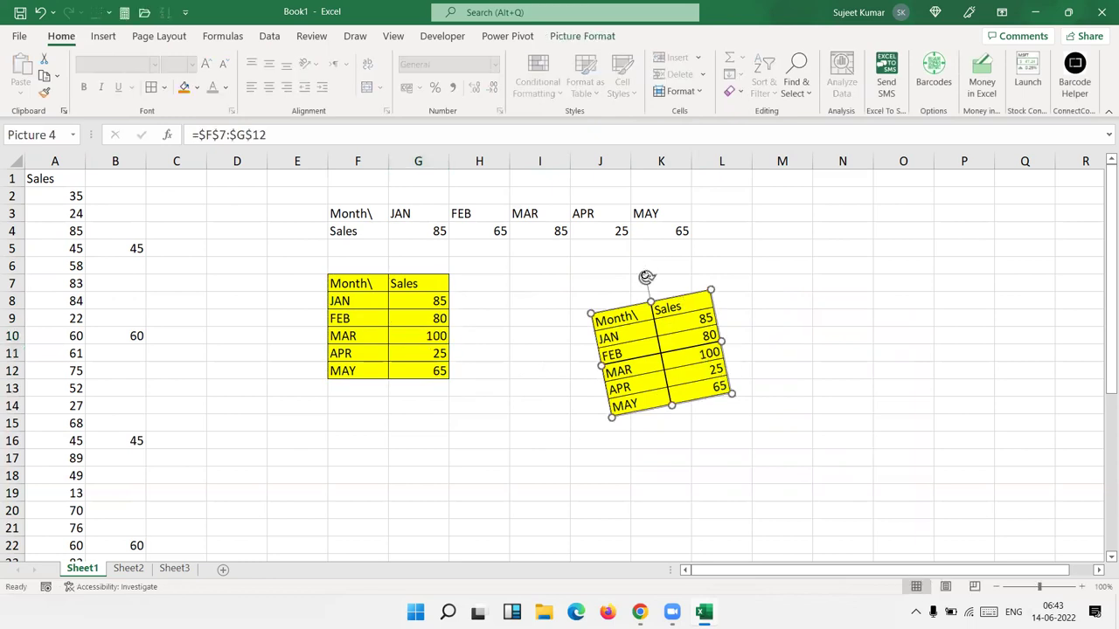
left_click_drag(646, 277, 661, 275)
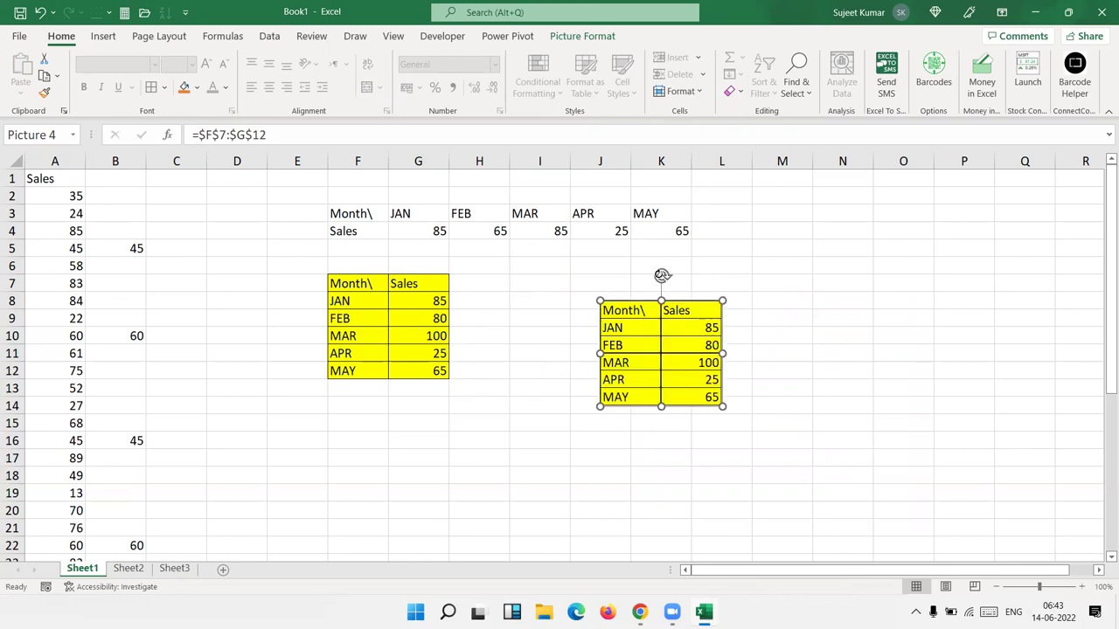
left_click(394, 356)
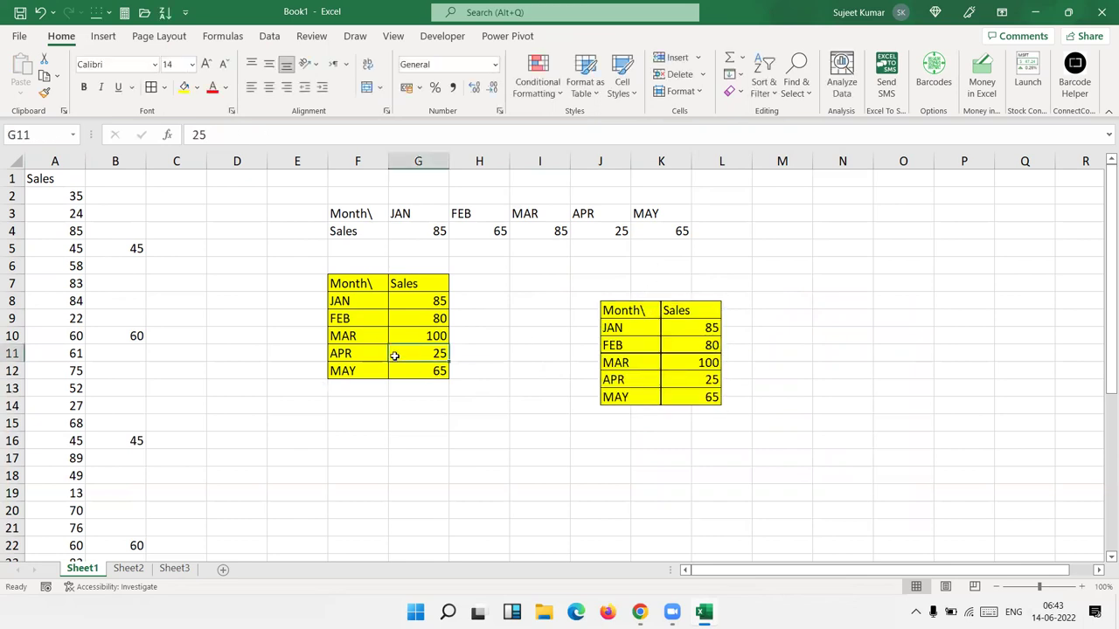
left_click(680, 370)
mouse_move(680, 370)
left_mouse_down()
mouse_move(736, 343)
mouse_move(530, 338)
left_mouse_up()
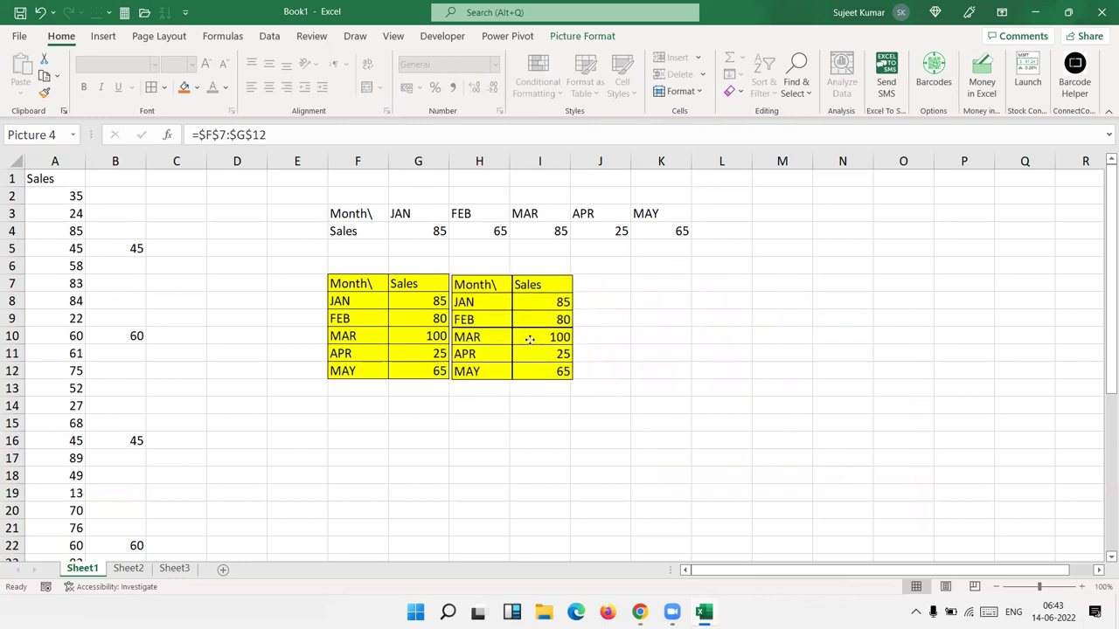
Remove the linked picture from the sheet and copy the yellow range F7:G12 to the clipboard
left_click_drag(530, 339, 592, 339)
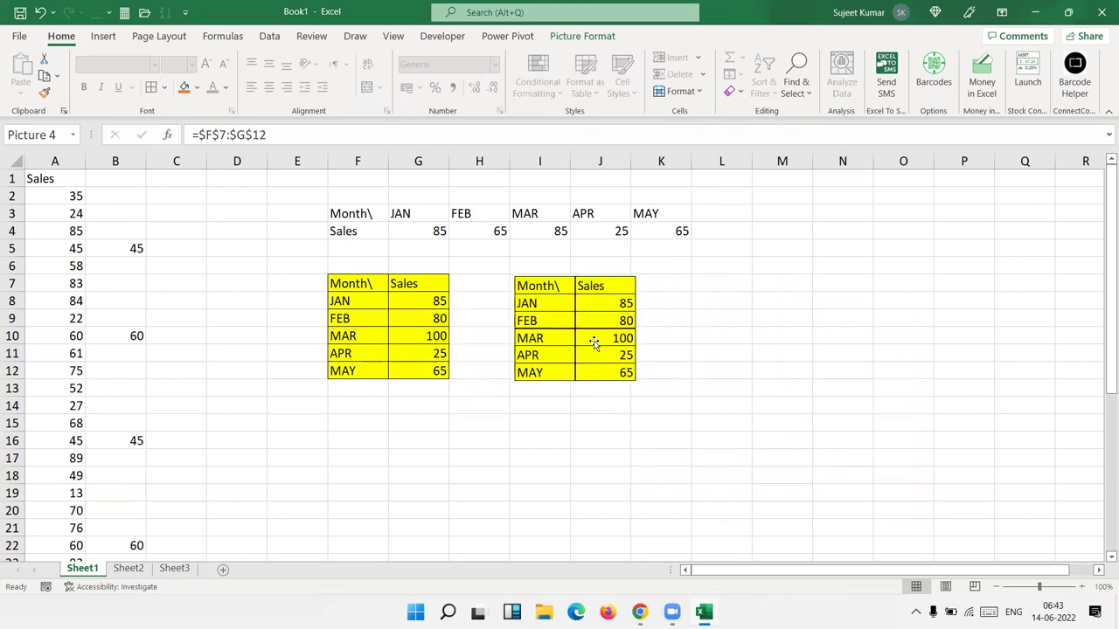
key("Delete")
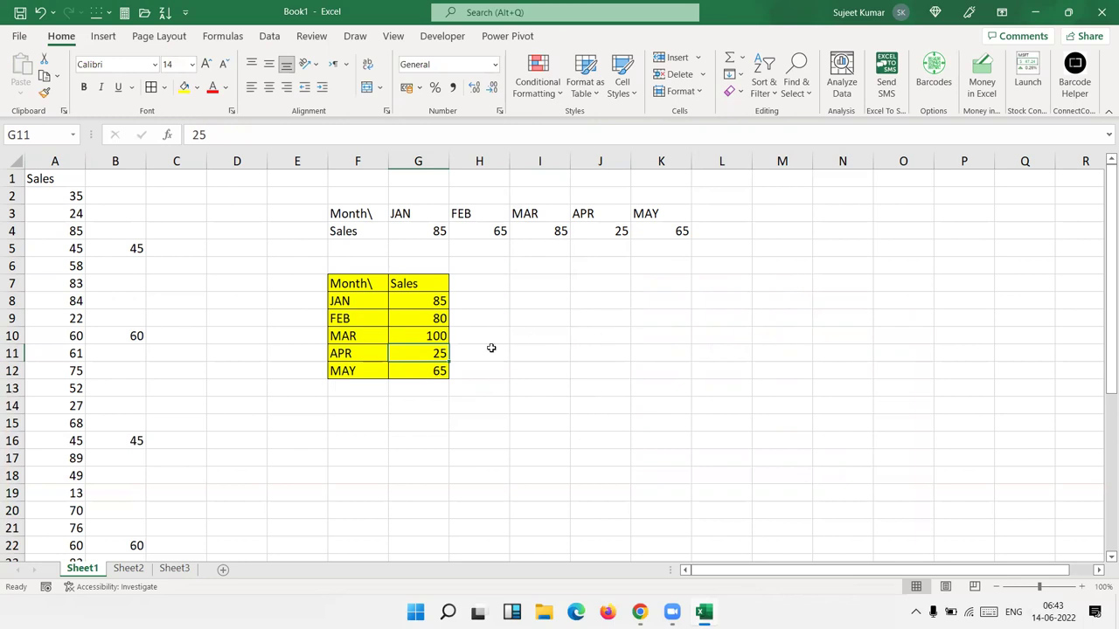
left_click_drag(440, 369, 344, 285)
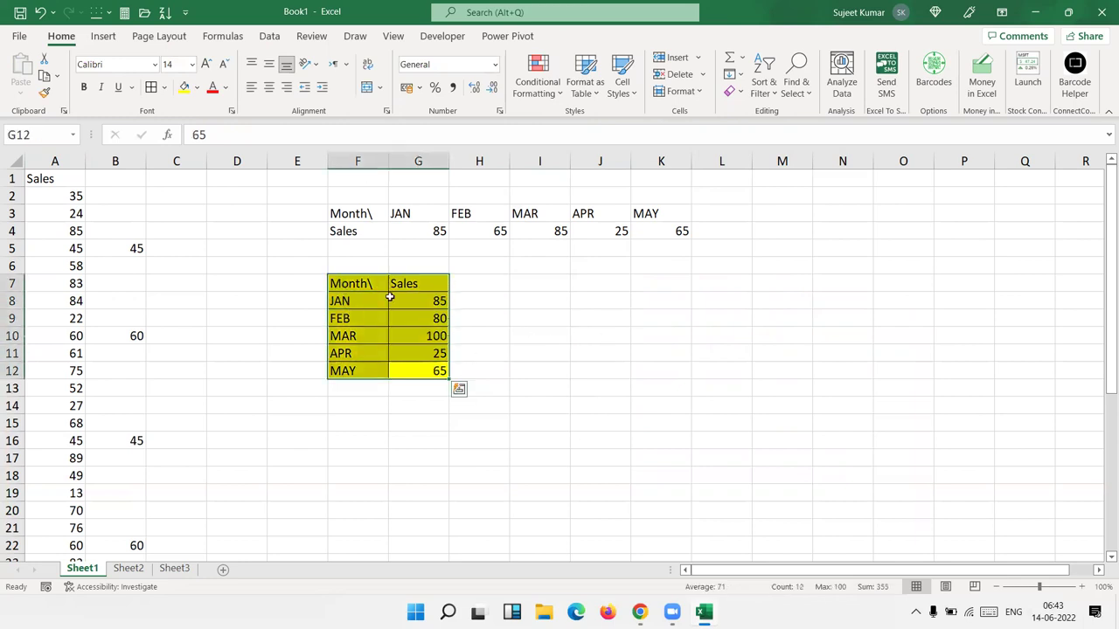
key("ctrl+c")
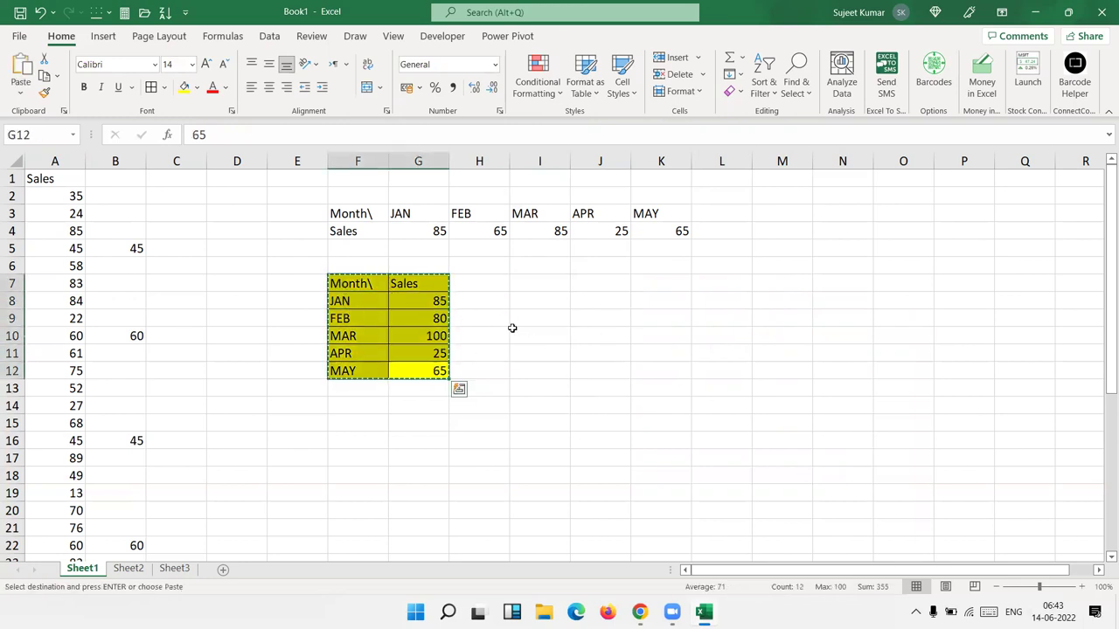
key("super")
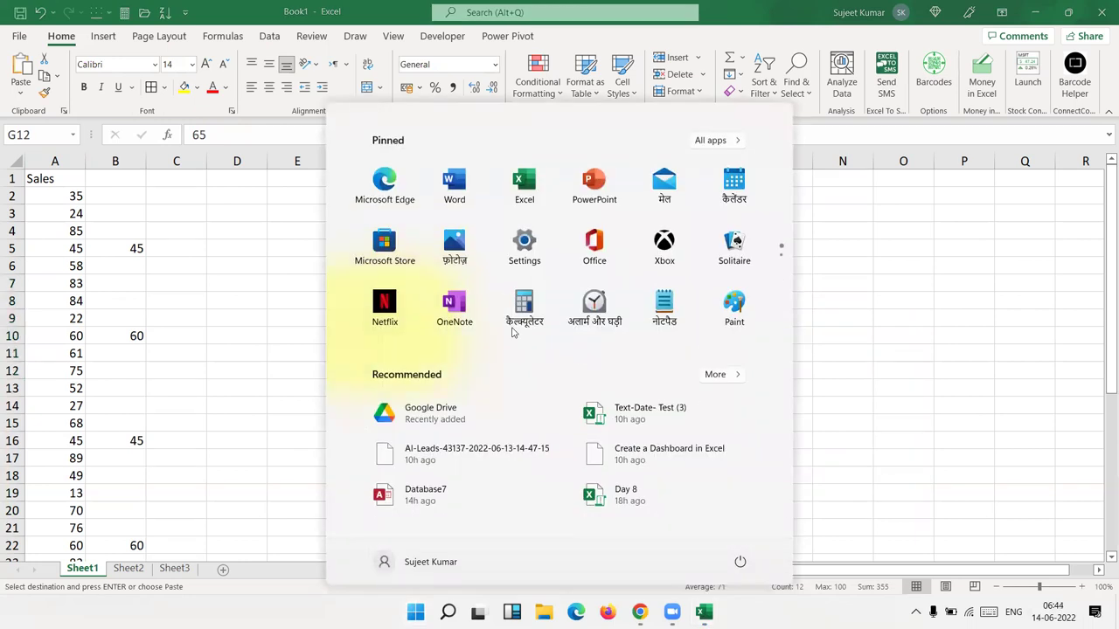
Launch Word and PowerPoint from Start search ('wor', 'pp') and create a blank Word document
type("wo")
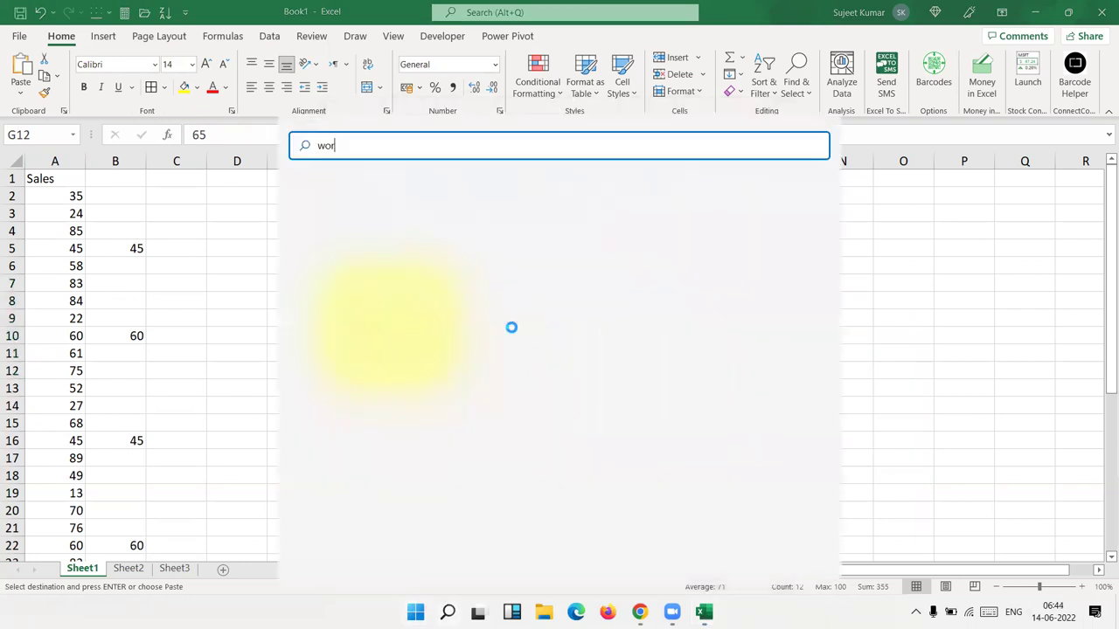
type("r")
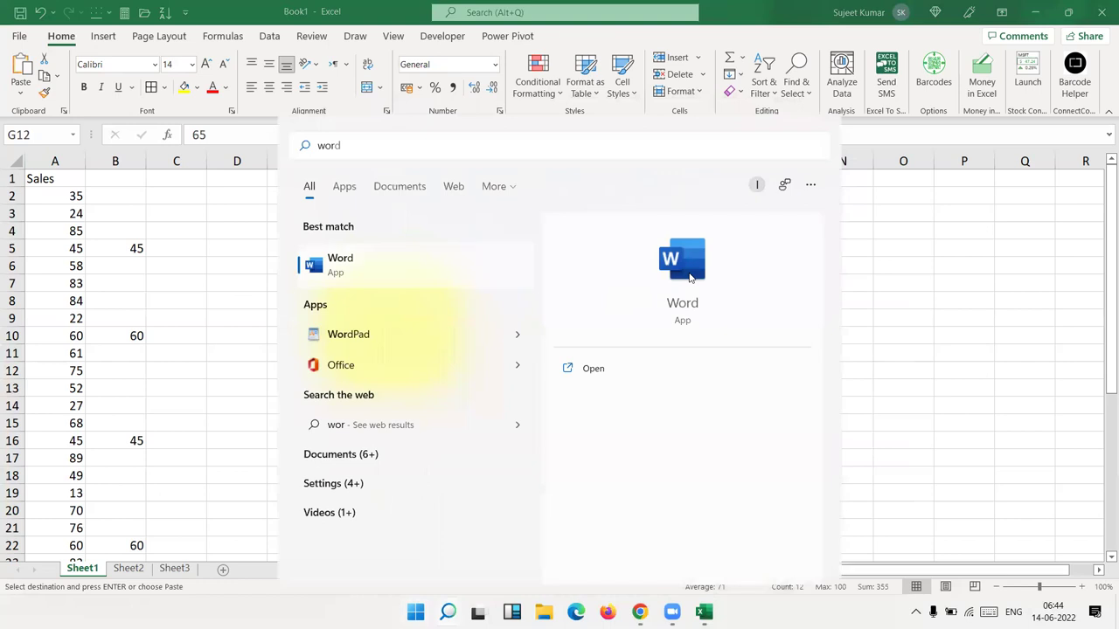
left_click(691, 278)
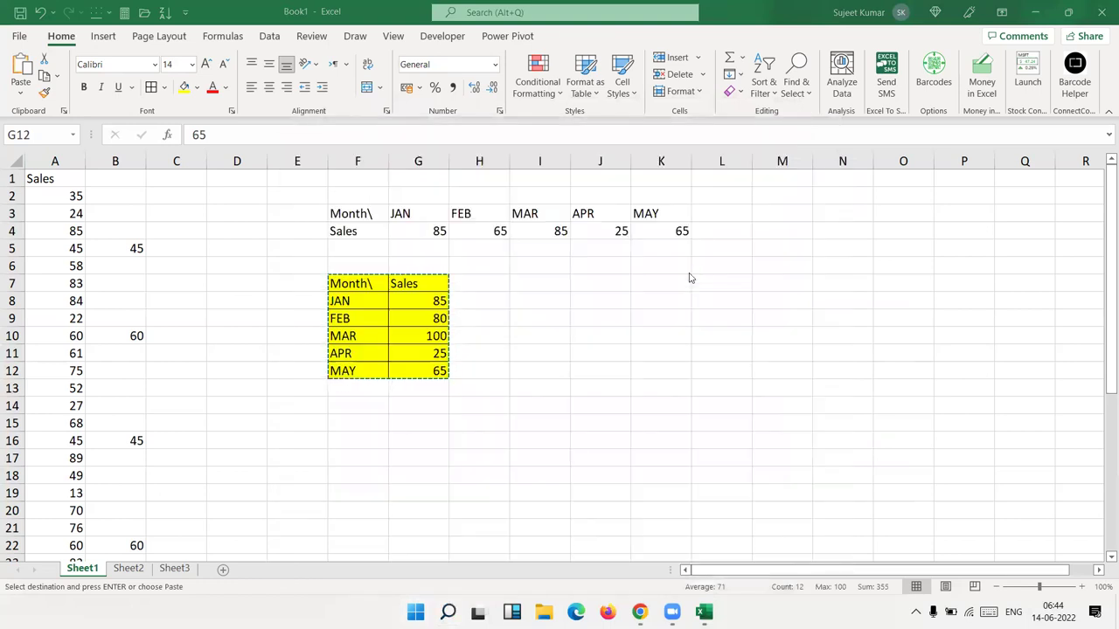
key("super")
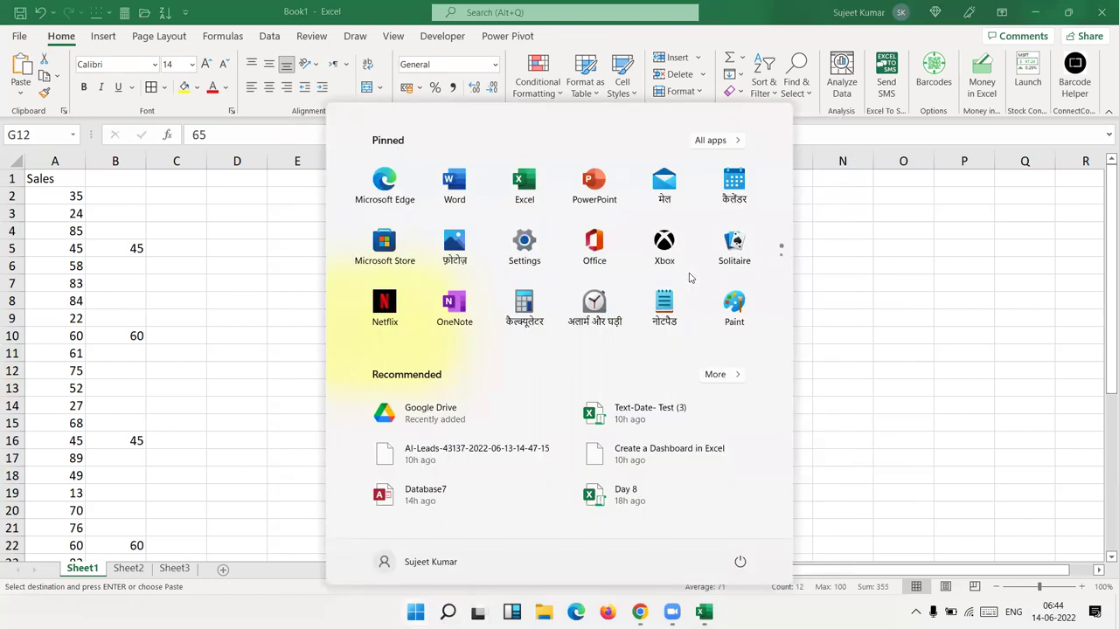
type("pp")
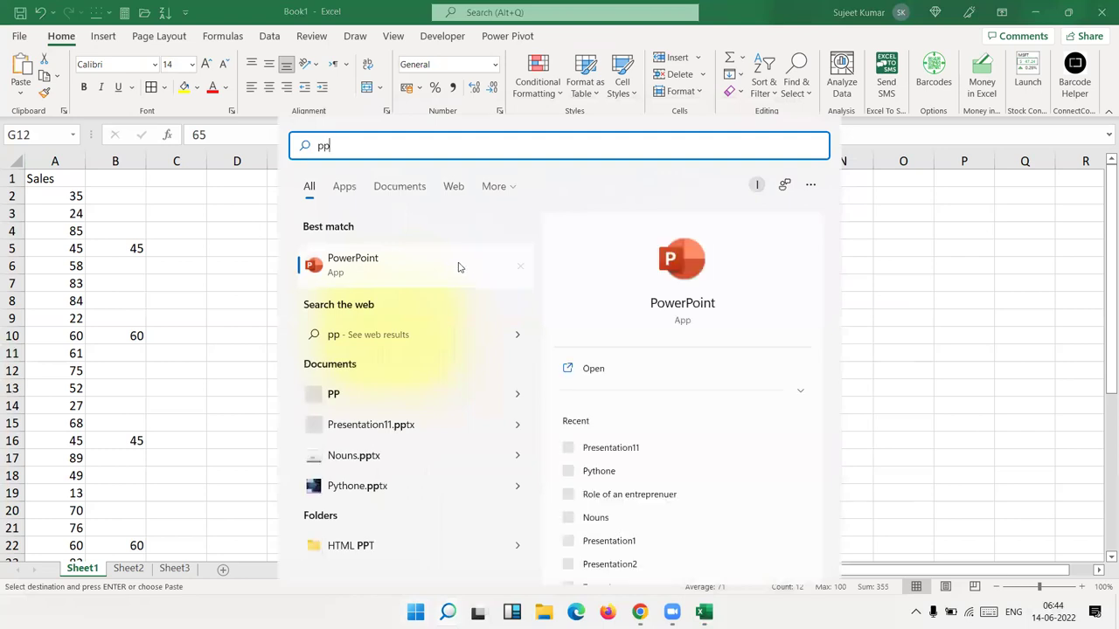
key("Escape")
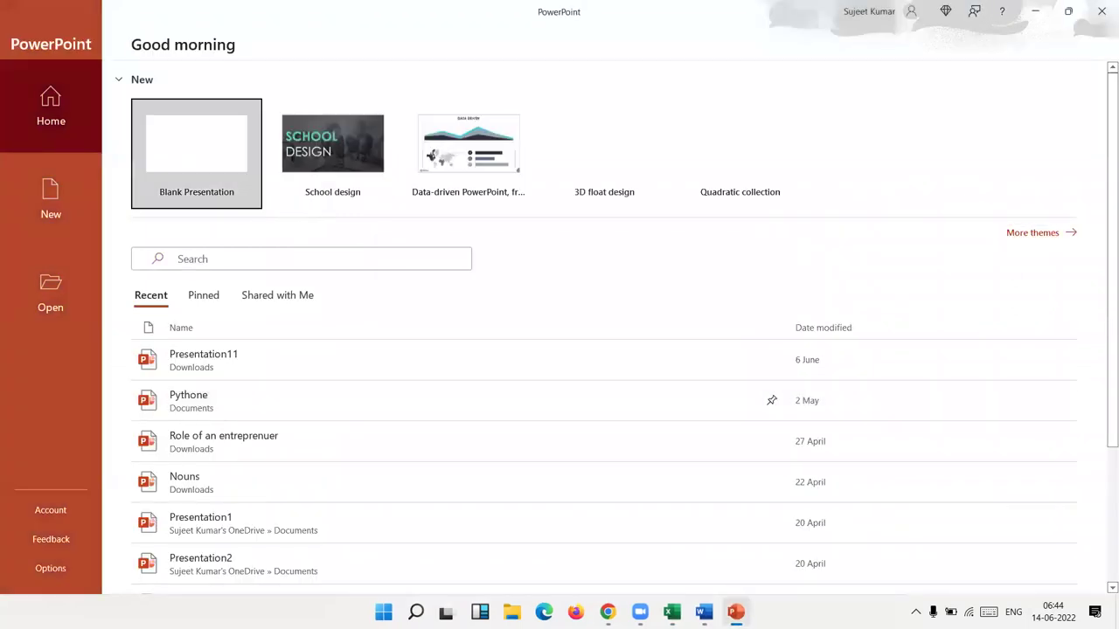
left_click(224, 159)
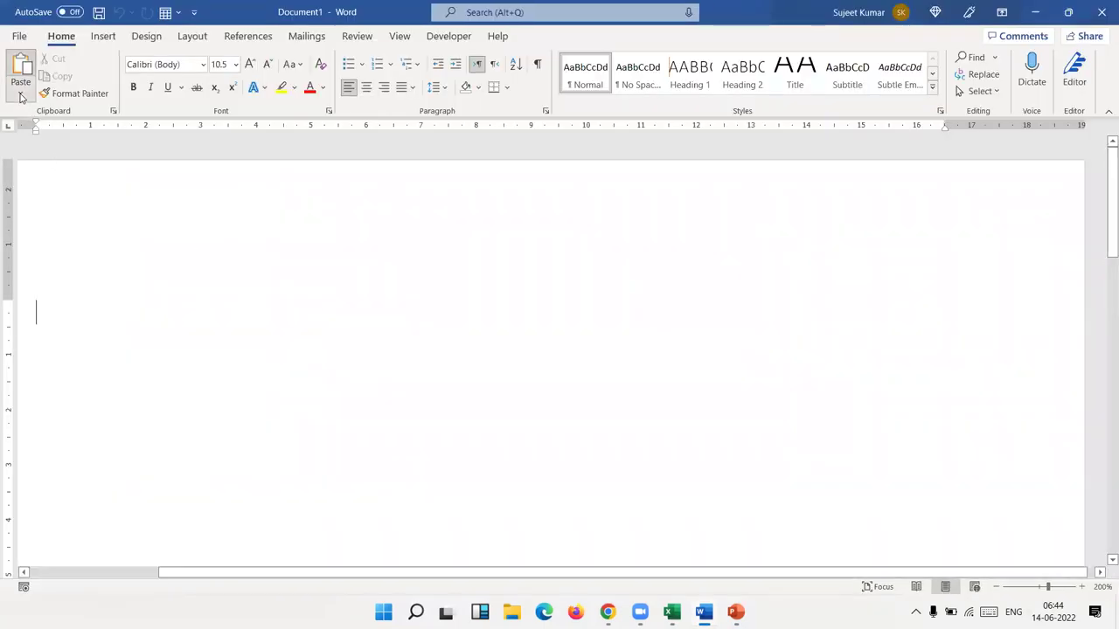
Paste Special the table into Word as a linked Microsoft Excel Worksheet Object
left_click(21, 94)
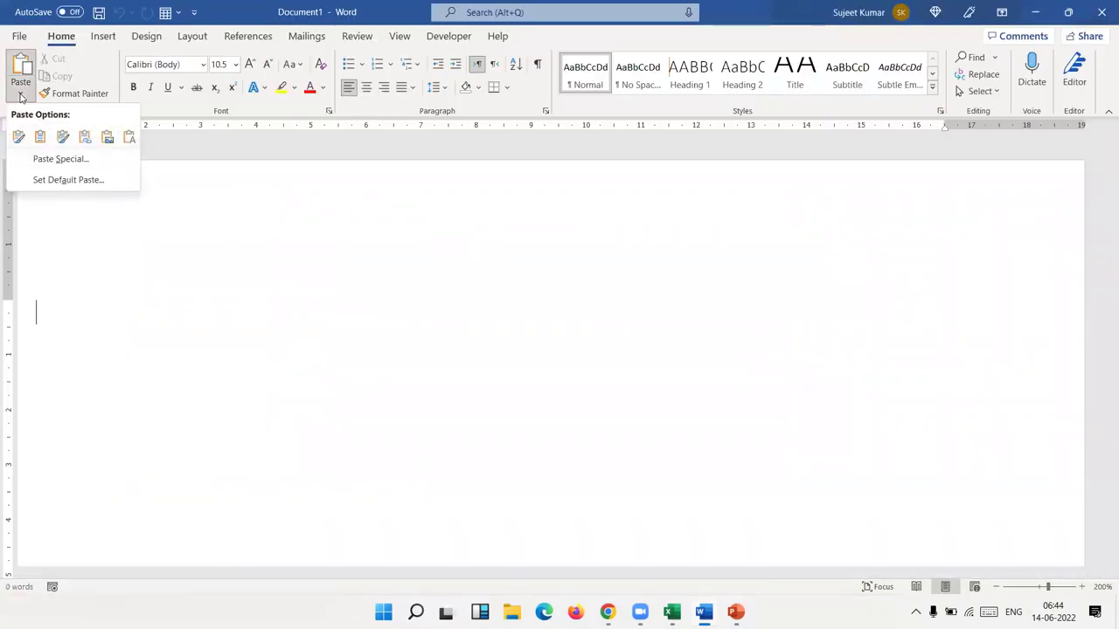
left_click(42, 160)
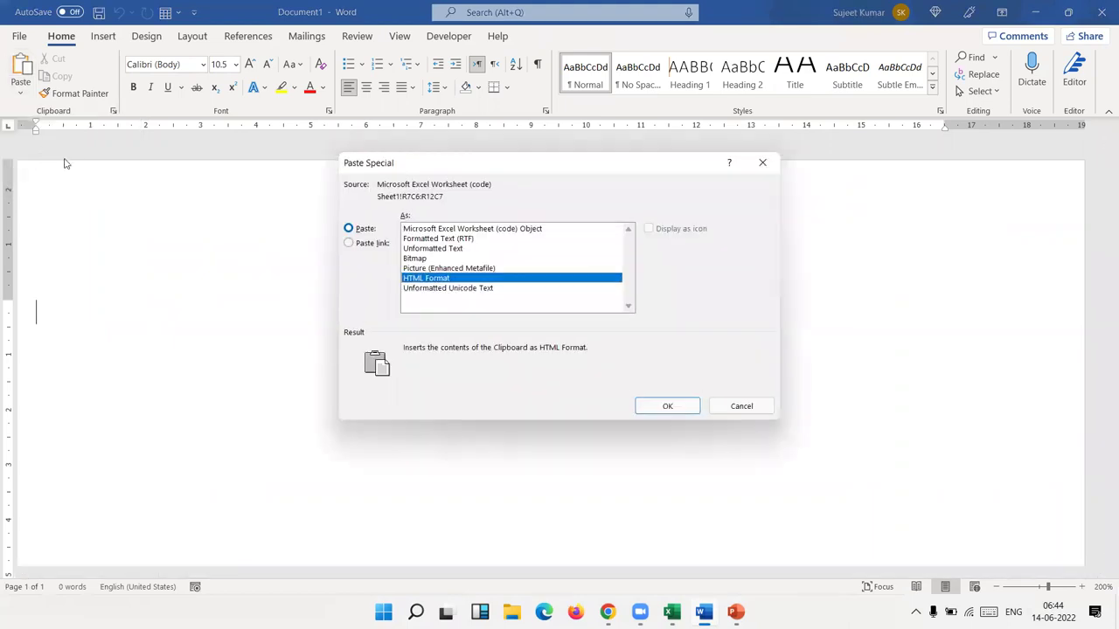
left_click(370, 243)
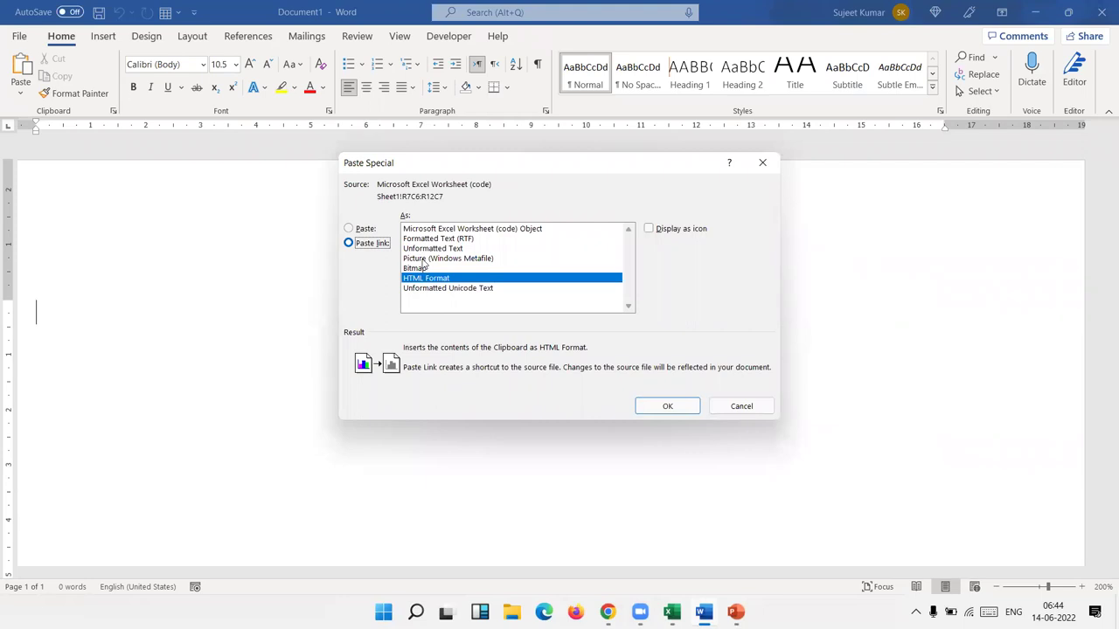
left_click(428, 249)
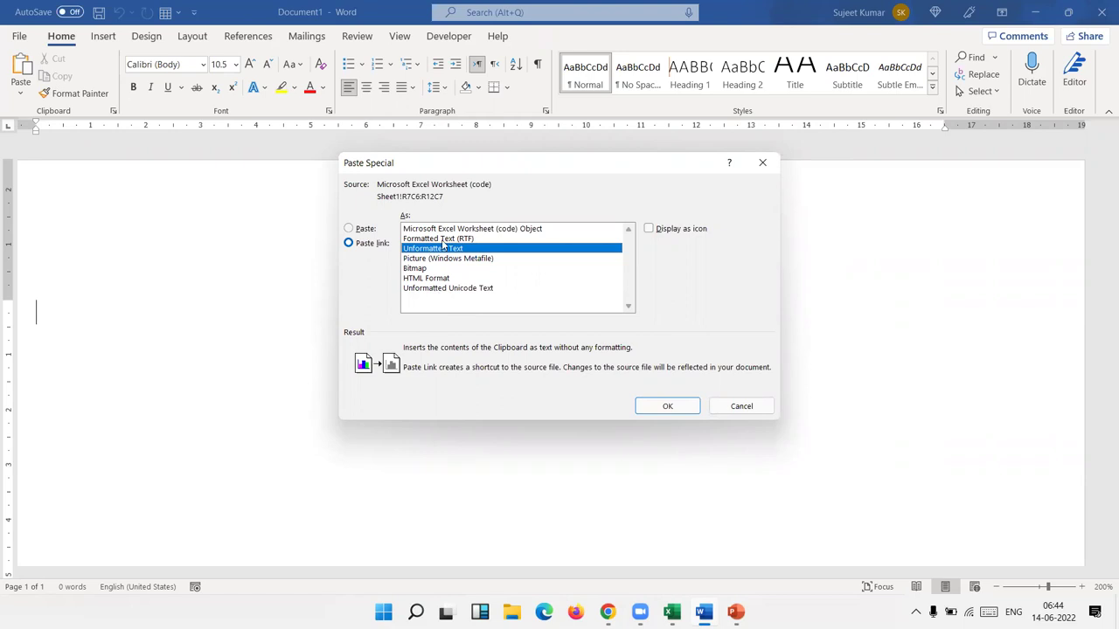
left_click(448, 229)
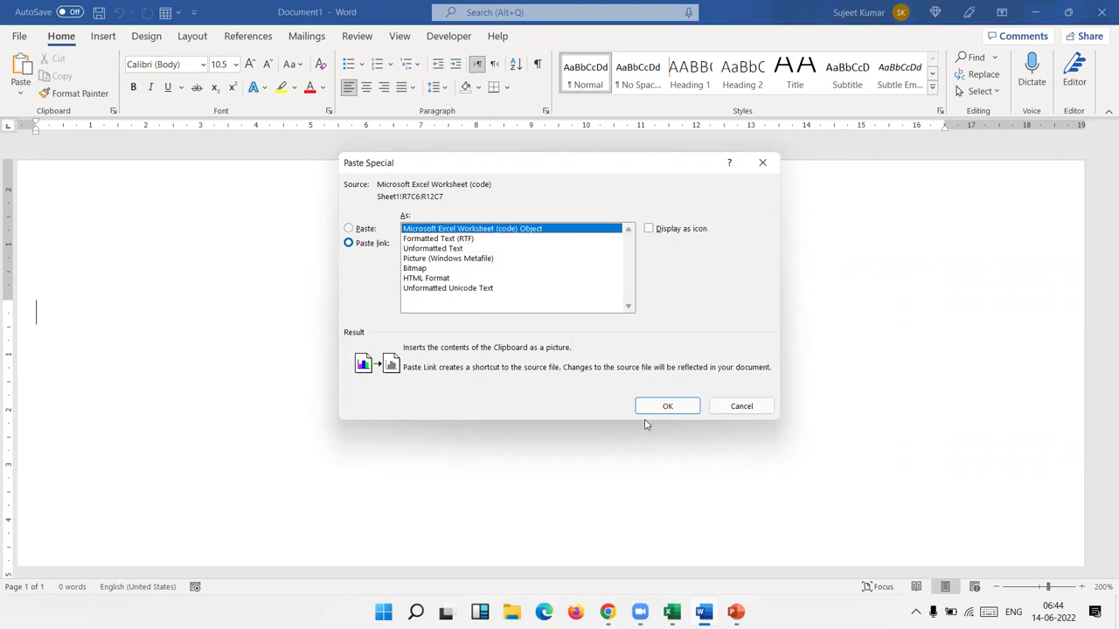
left_click(666, 407)
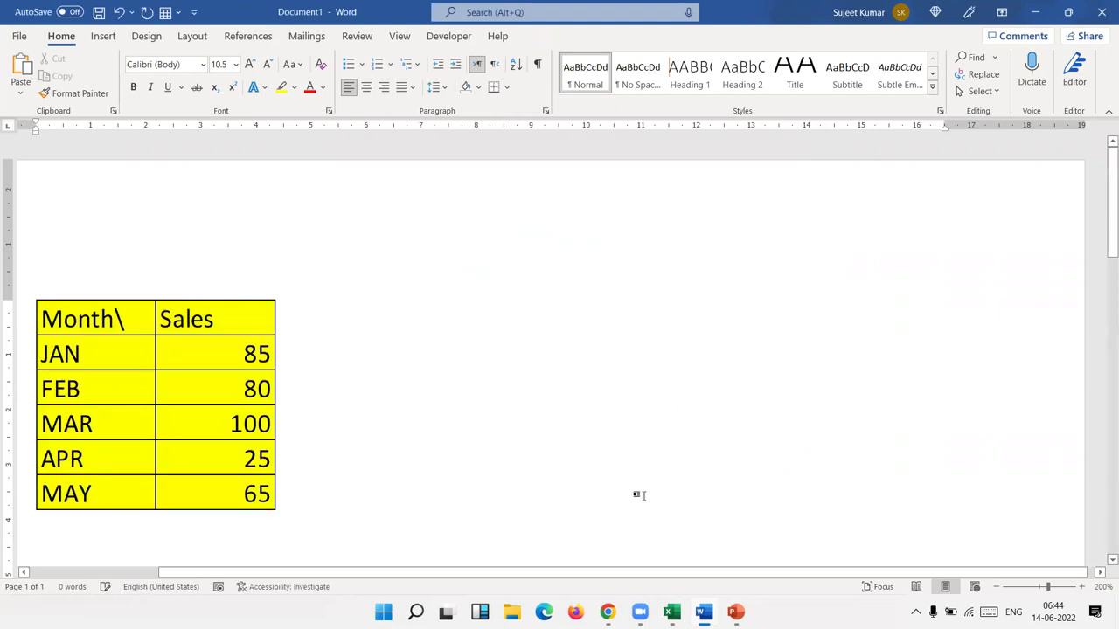
key("alt+Tab")
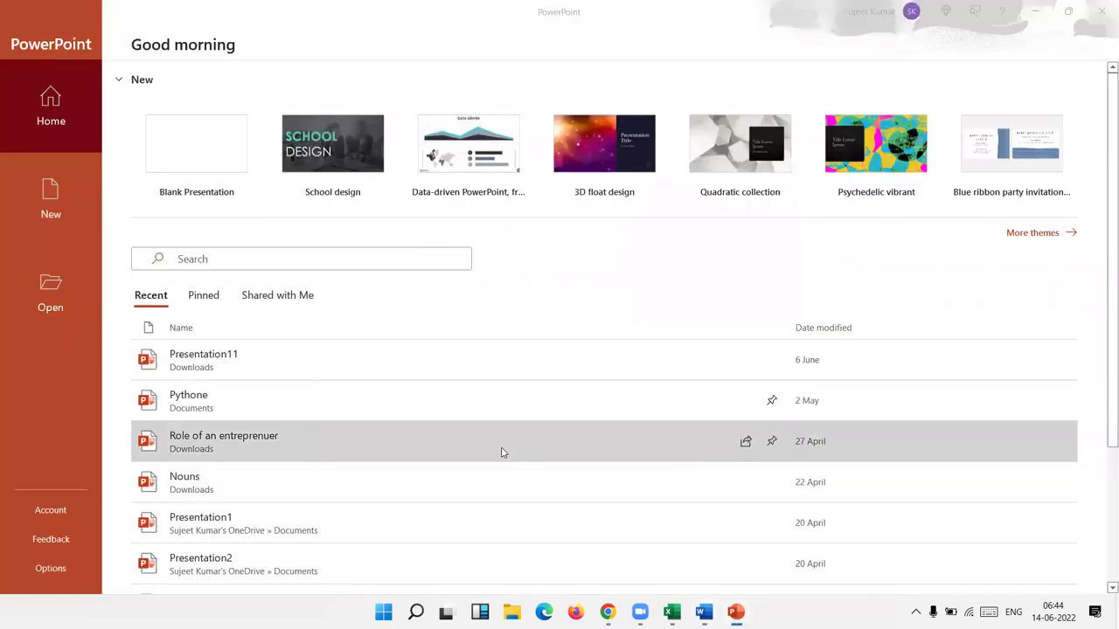
Give FEB's row F9:G9 a green fill in the Excel table
key("alt+Tab")
key("alt+Tab")
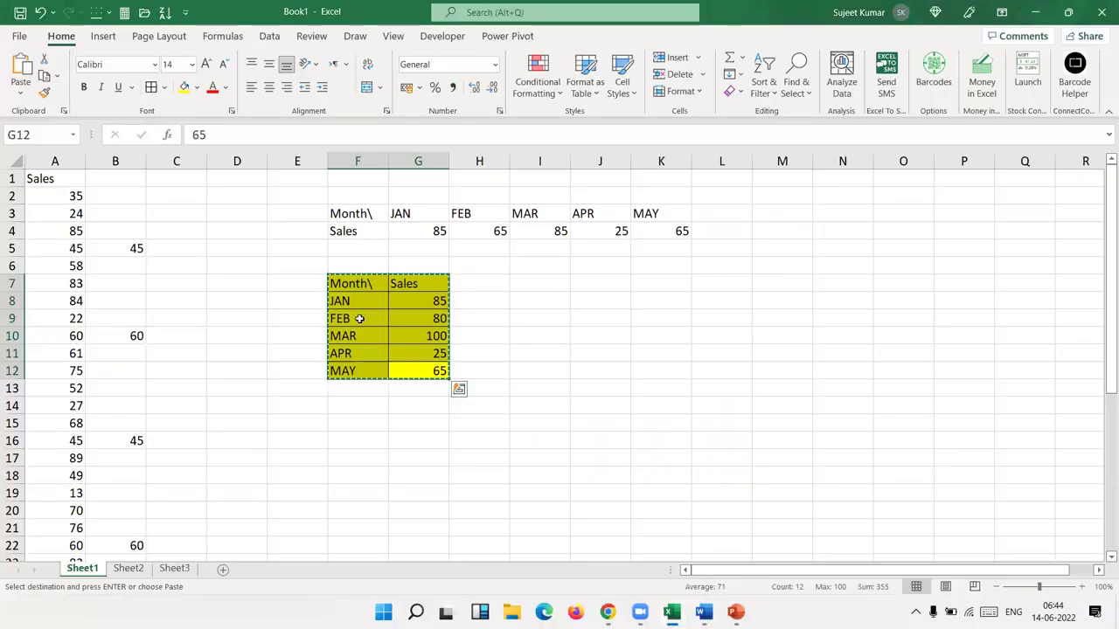
left_click_drag(362, 319, 401, 318)
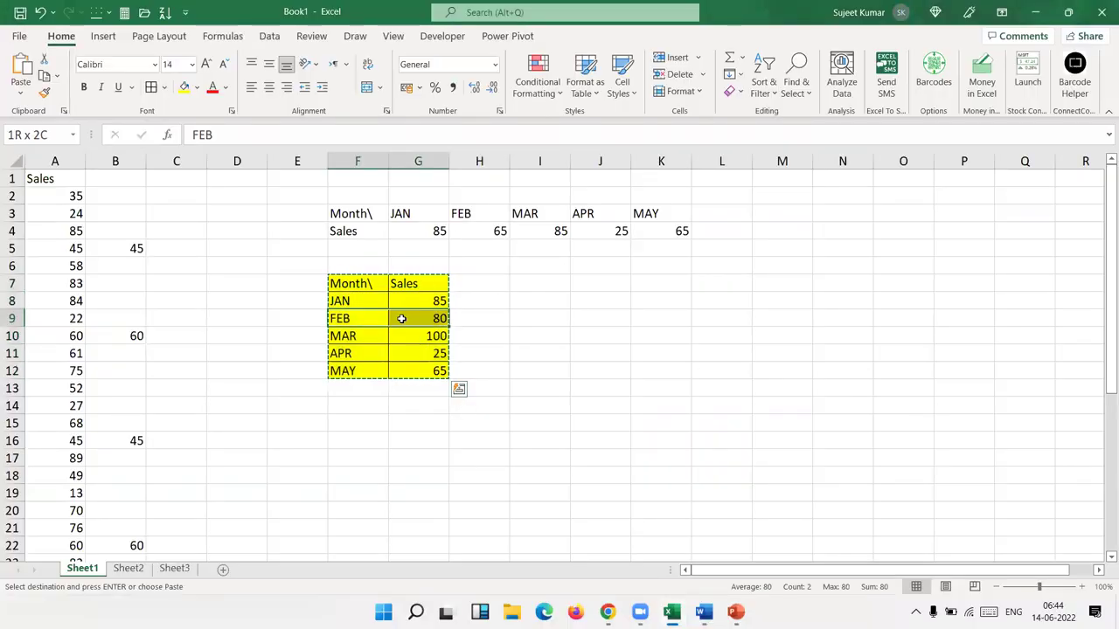
left_click(197, 87)
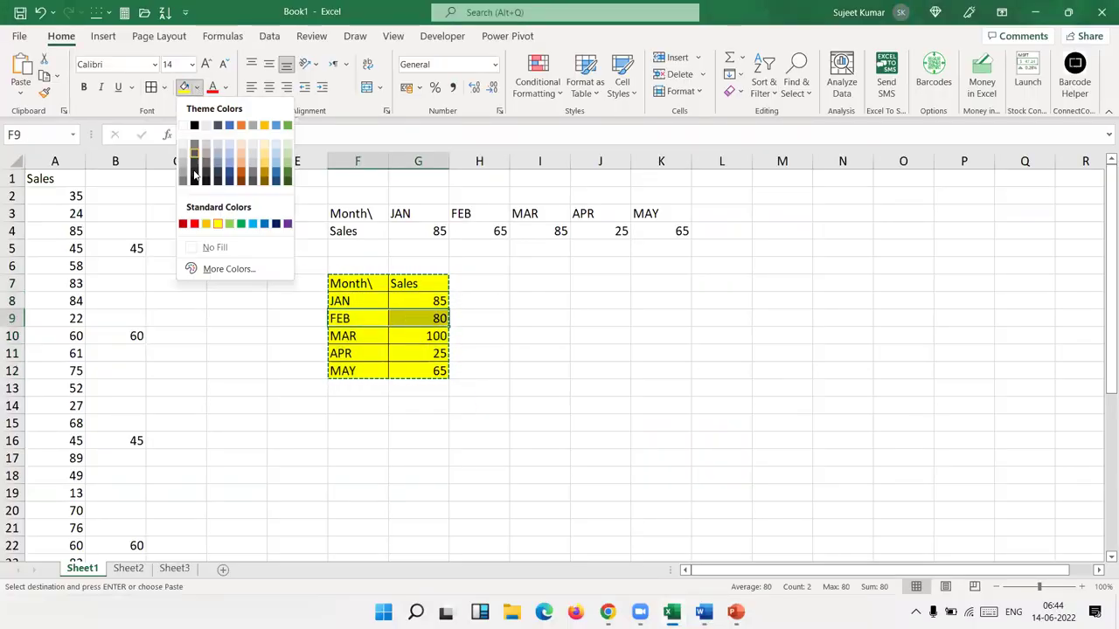
left_click(240, 224)
left_click(365, 336)
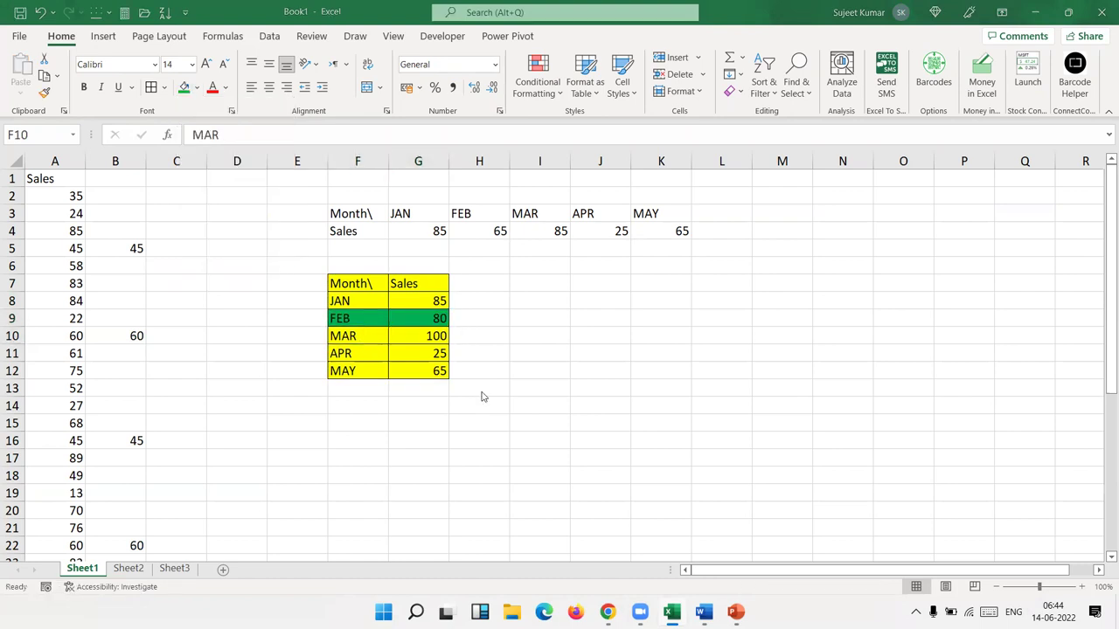
key("alt+Tab")
key("alt+Tab")
key("Tab")
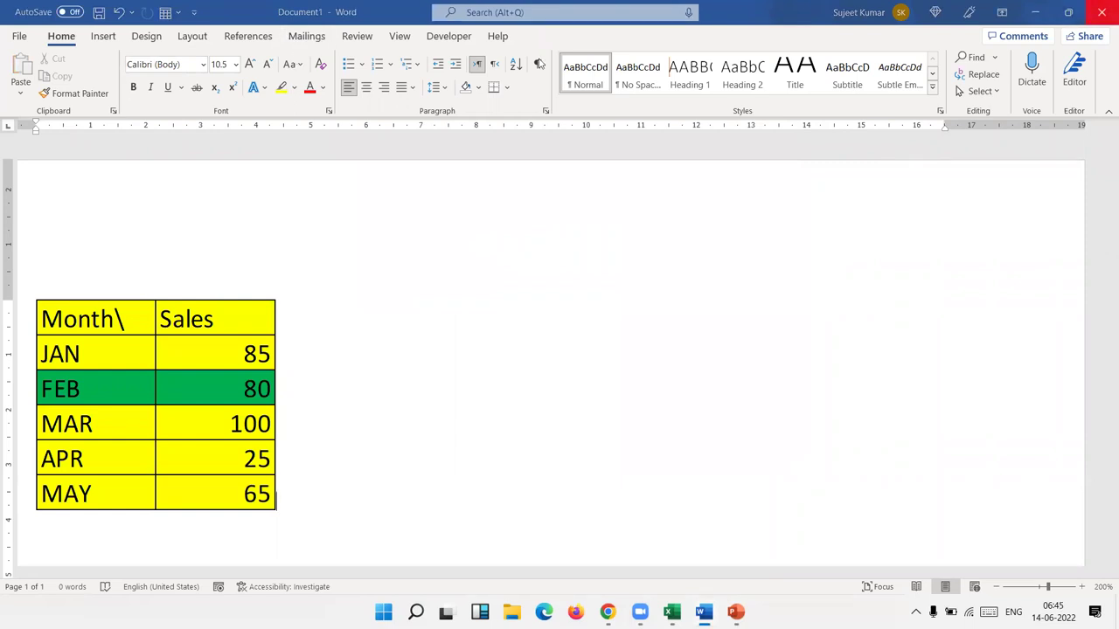
Close Word choosing Don't Save, then close PowerPoint
left_click(616, 385)
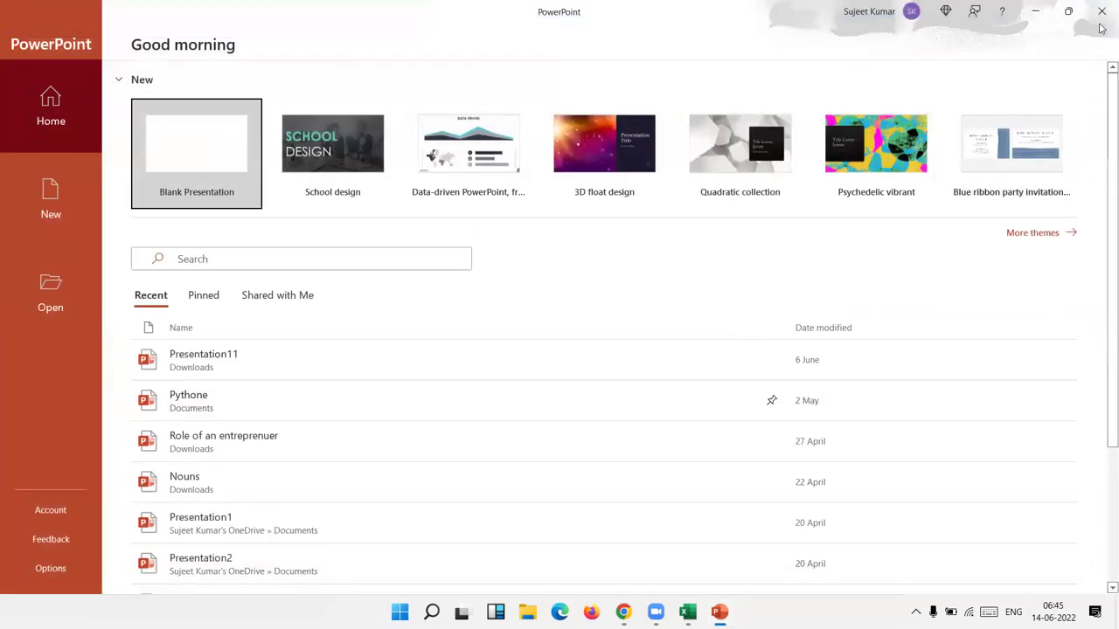
left_click(1101, 11)
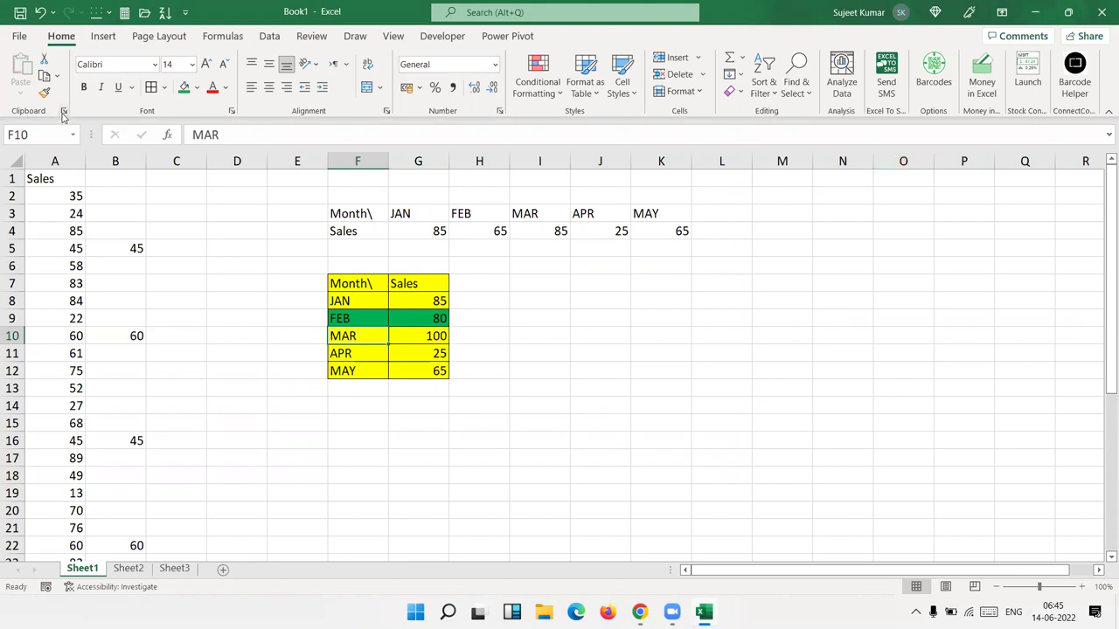
Restore MAY's sales of 65 in G12 after accidentally clearing it
left_click(441, 371)
left_click_drag(444, 371, 438, 366)
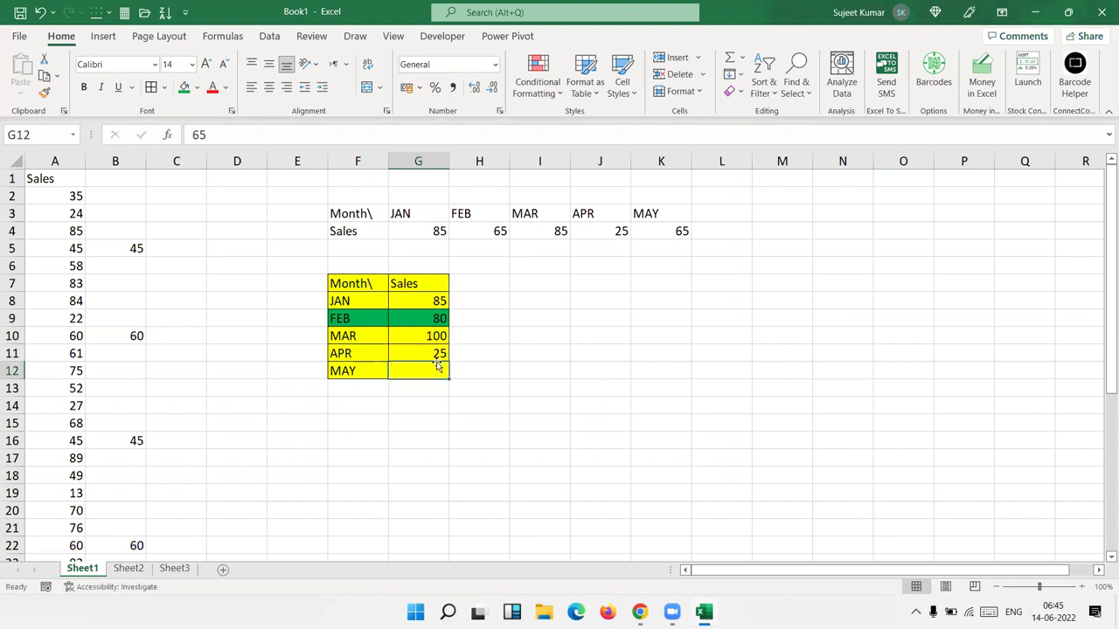
left_click(522, 351)
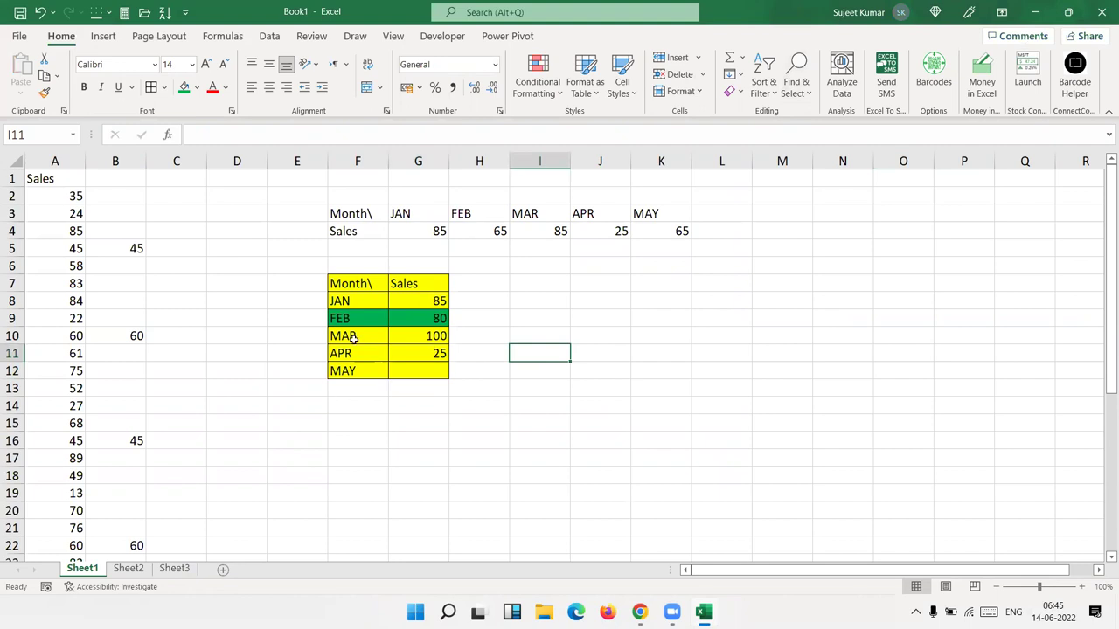
key("ctrl+z")
Paste F7:G12 as a linked picture and shift it one column right to K7
left_click_drag(354, 285, 414, 367)
key("ctrl+c")
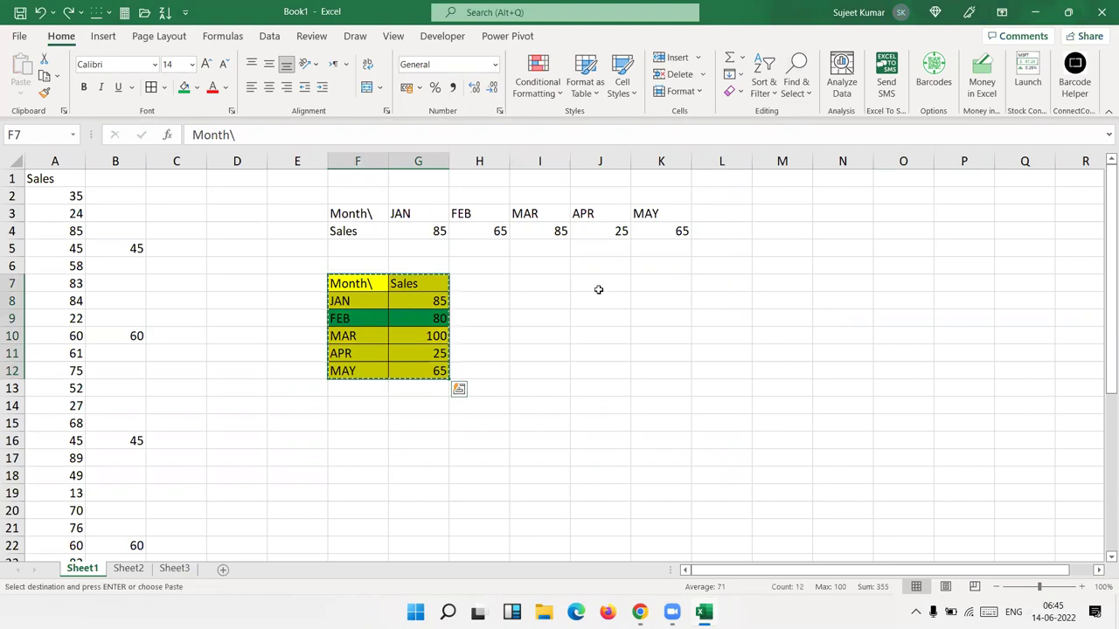
left_click(601, 280)
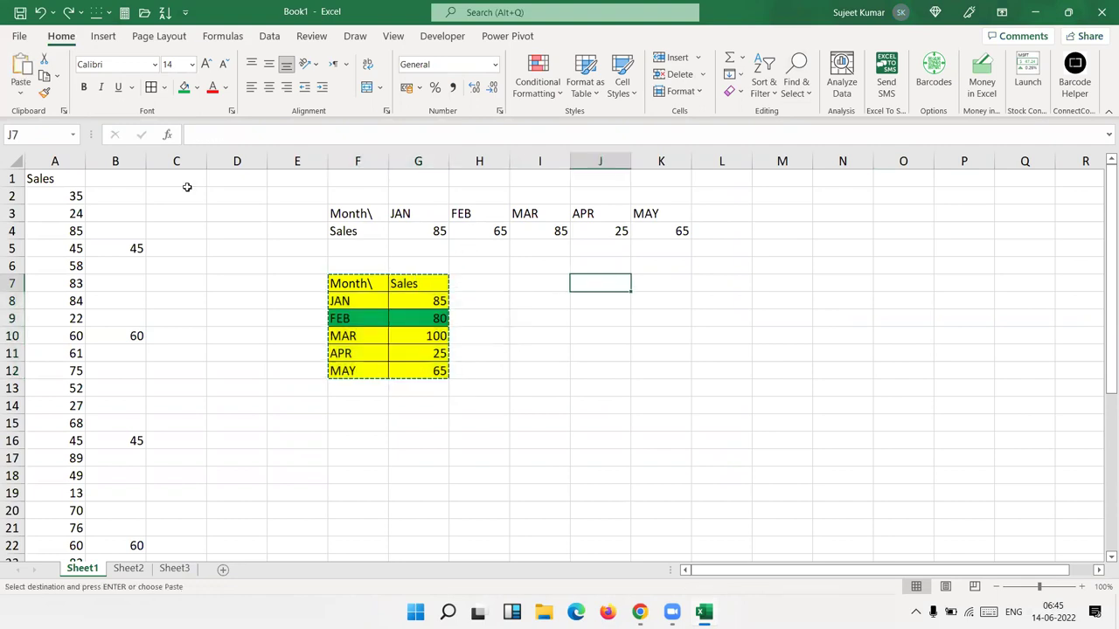
left_click(21, 92)
left_click(79, 252)
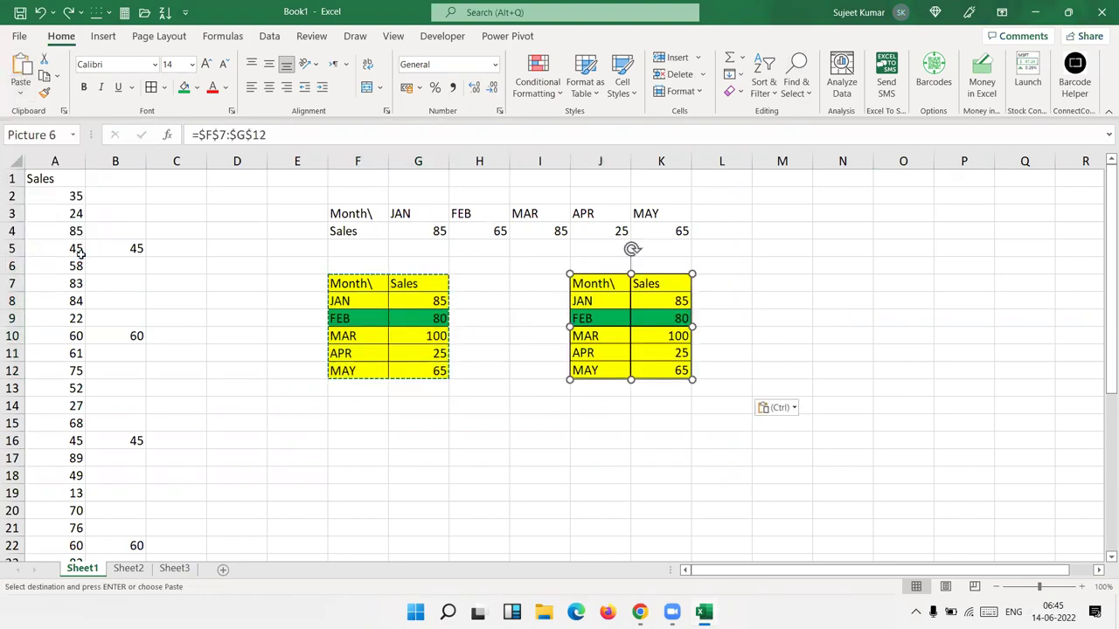
left_click_drag(565, 346, 623, 343)
key("Escape")
left_click(355, 390)
Enter JUN in F13 with sales of 65 in G13
type("JUN")
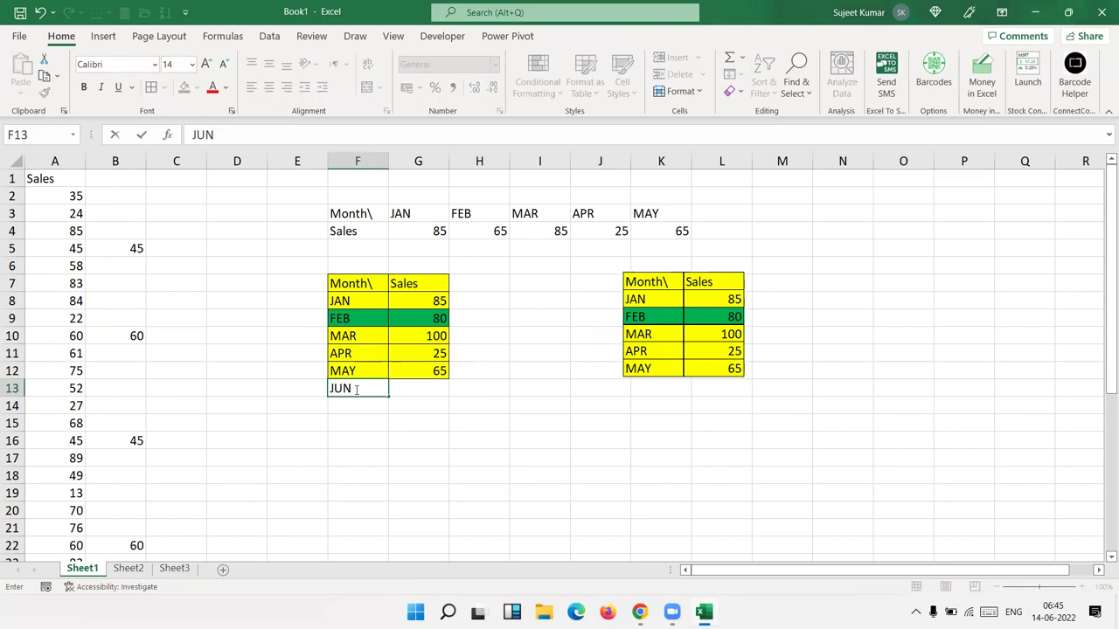
key("Tab")
type("65")
key("Return")
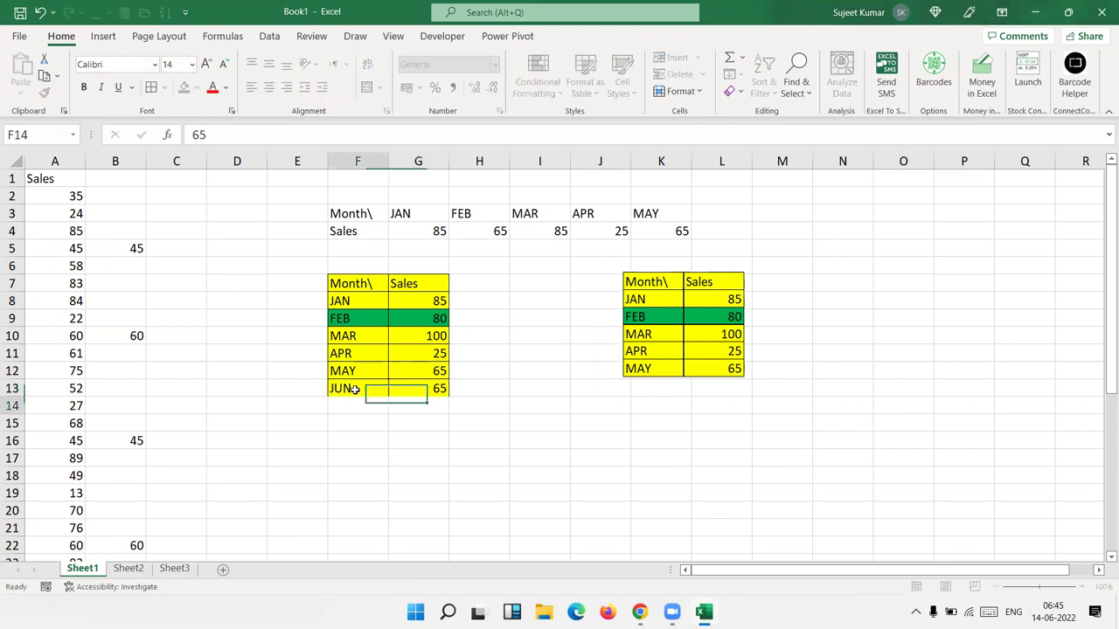
Select the linked picture and edit its source reference in the formula bar
left_click(684, 372)
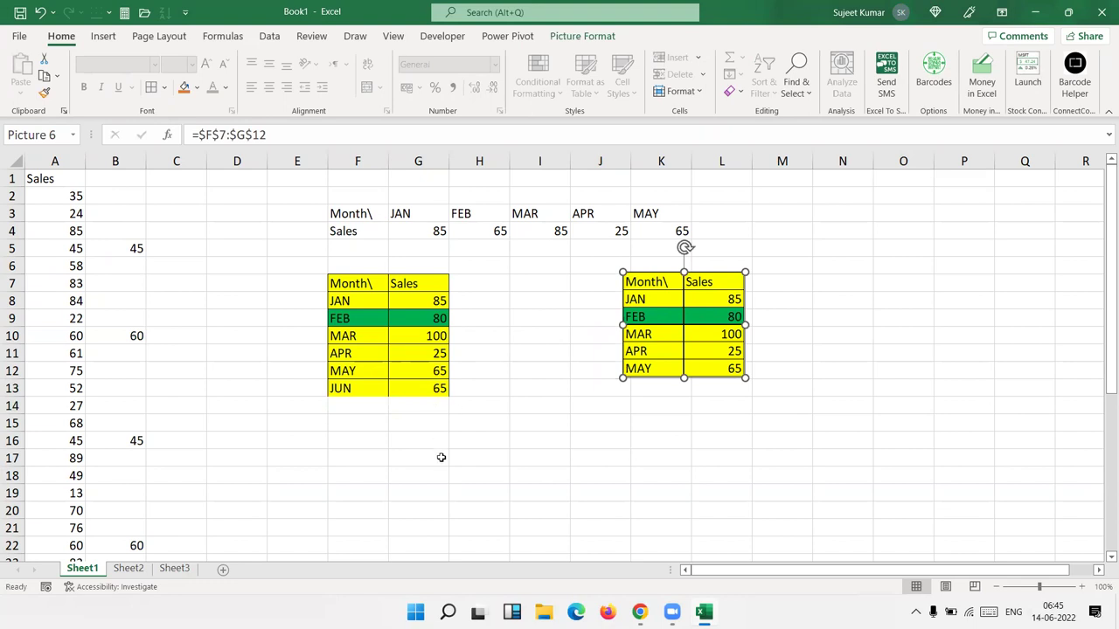
left_click(383, 386)
left_click(651, 351)
left_click(269, 136)
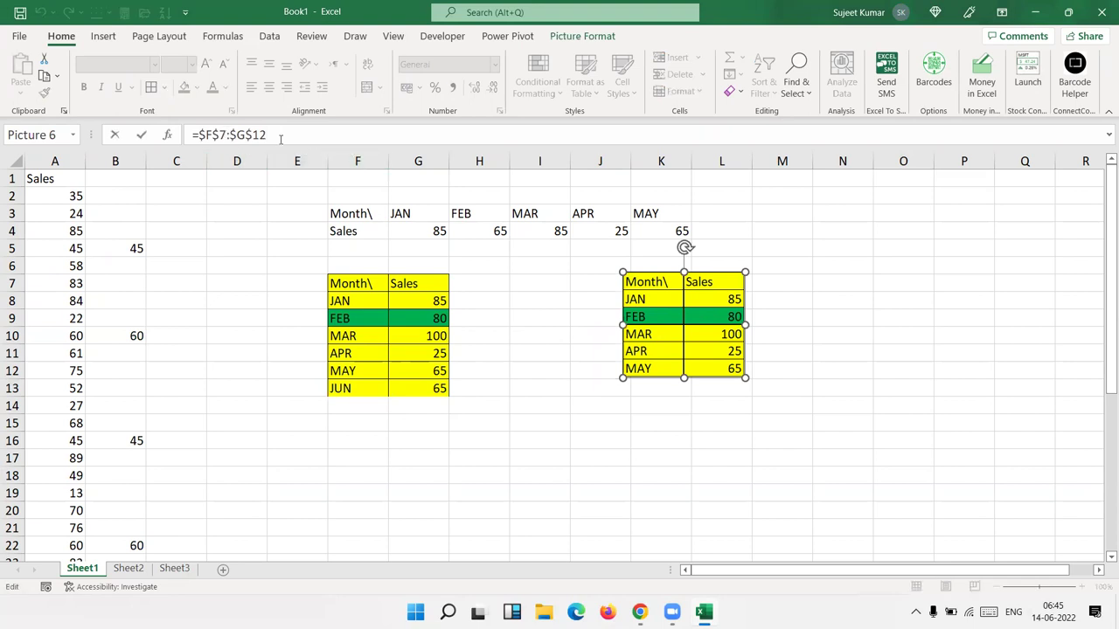
Change the picture's reference end from $G$12 to $G$13 so it shows JUN
key("BackSpace")
type("3")
key("Return")
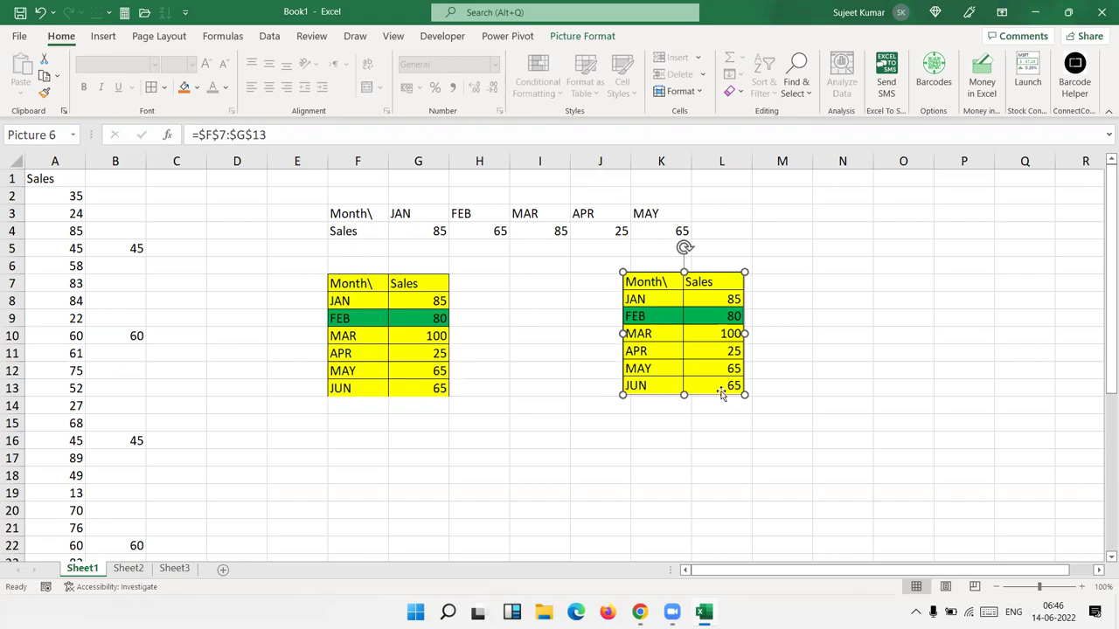
left_click(638, 460)
left_click(649, 382)
Move the linked Month/Sales picture beside the original table so it sits around I7:J13
left_click(494, 340)
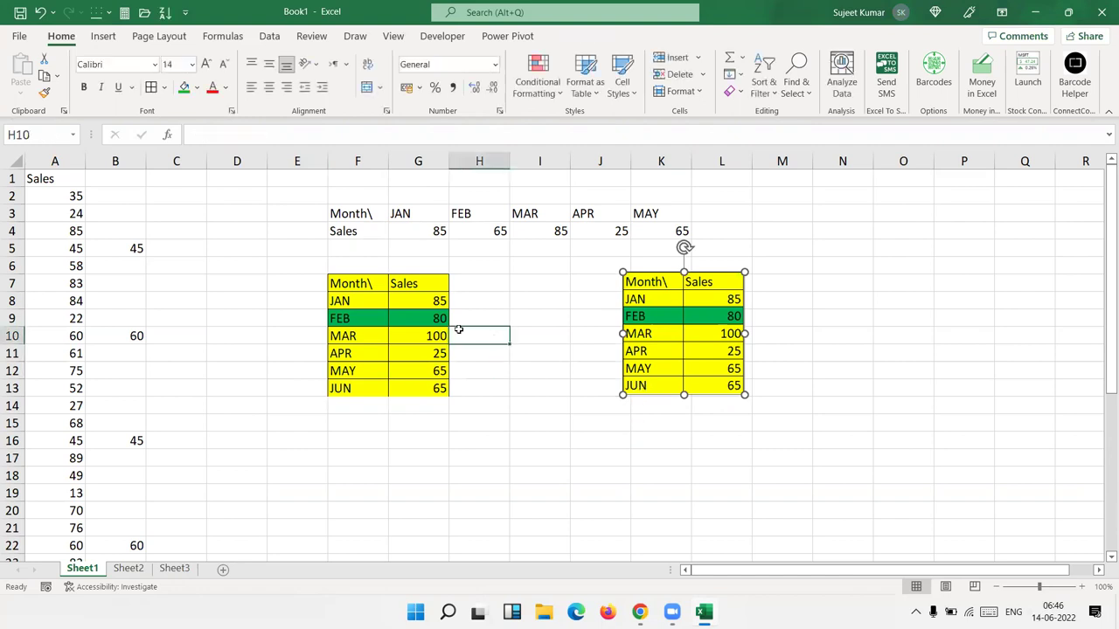
left_click(399, 315)
left_click_drag(666, 320, 496, 322)
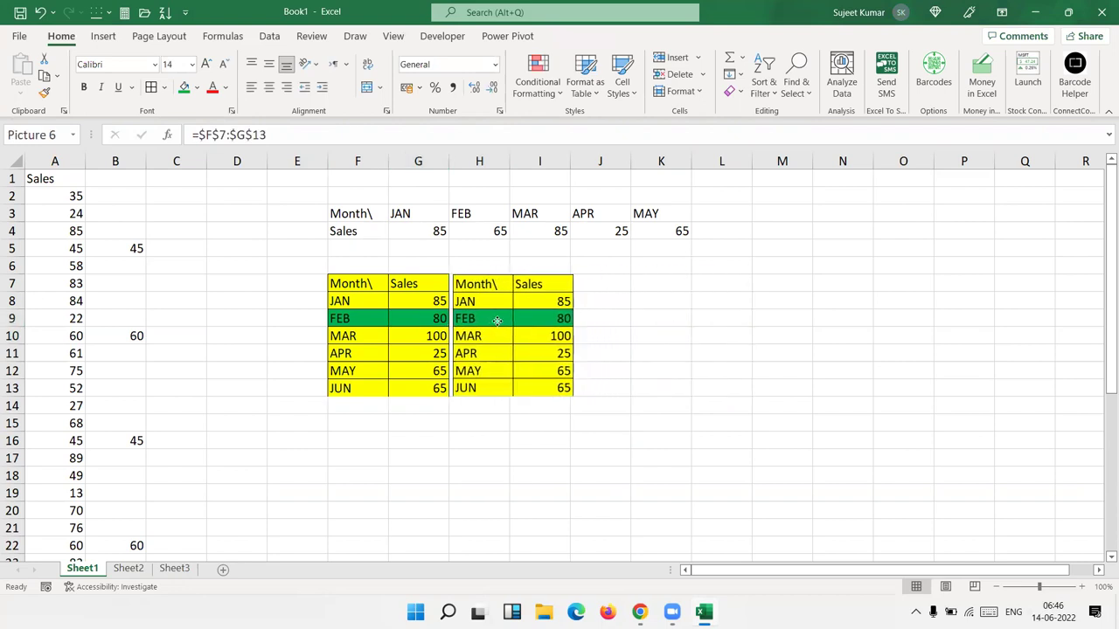
left_click(477, 420)
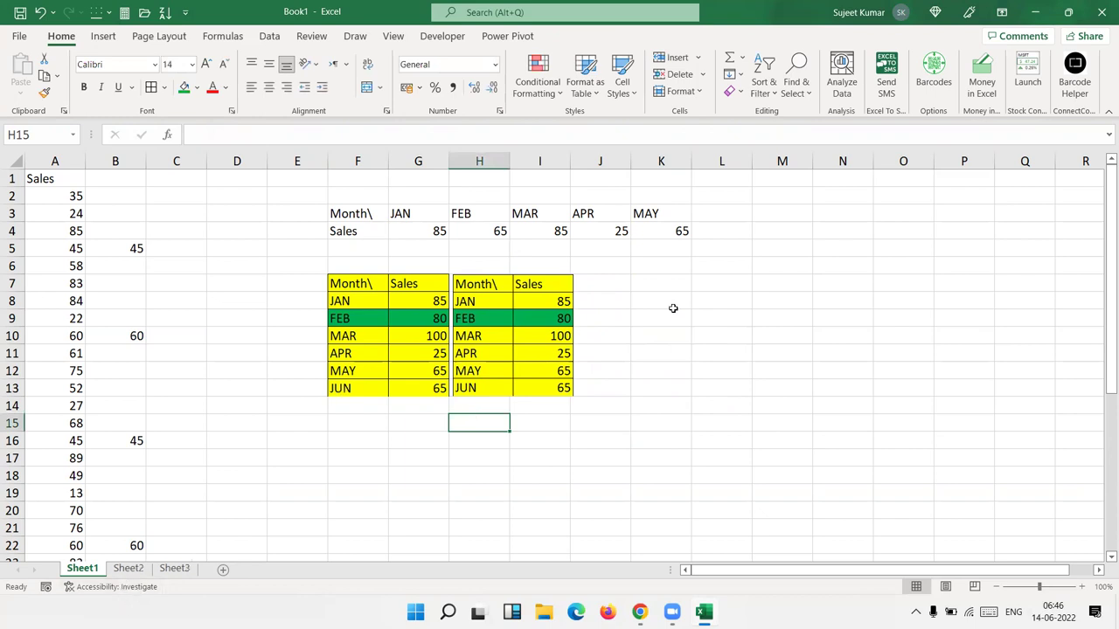
left_click(532, 318)
left_click_drag(532, 317, 593, 319)
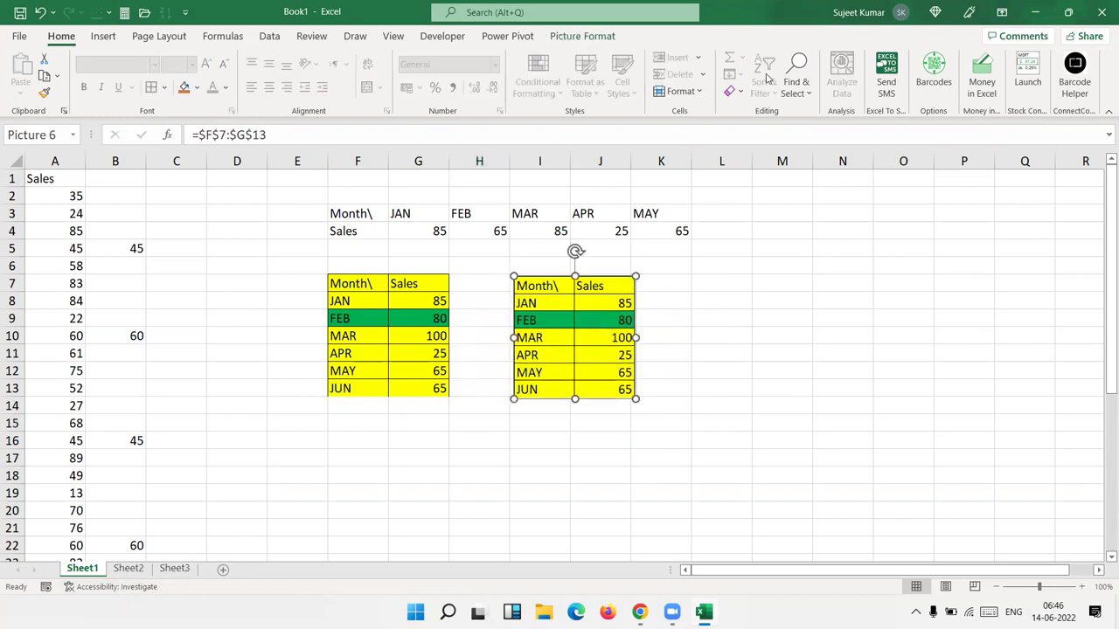